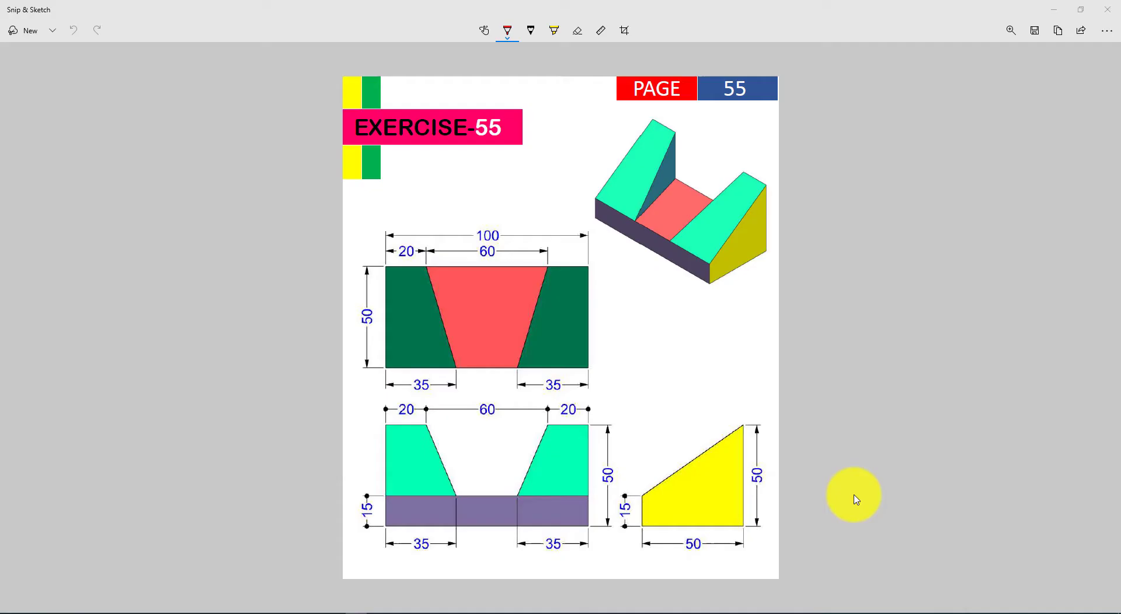
Switch from the exercise drawing to SOLIDWORKS and create a new part document.
click(851, 493)
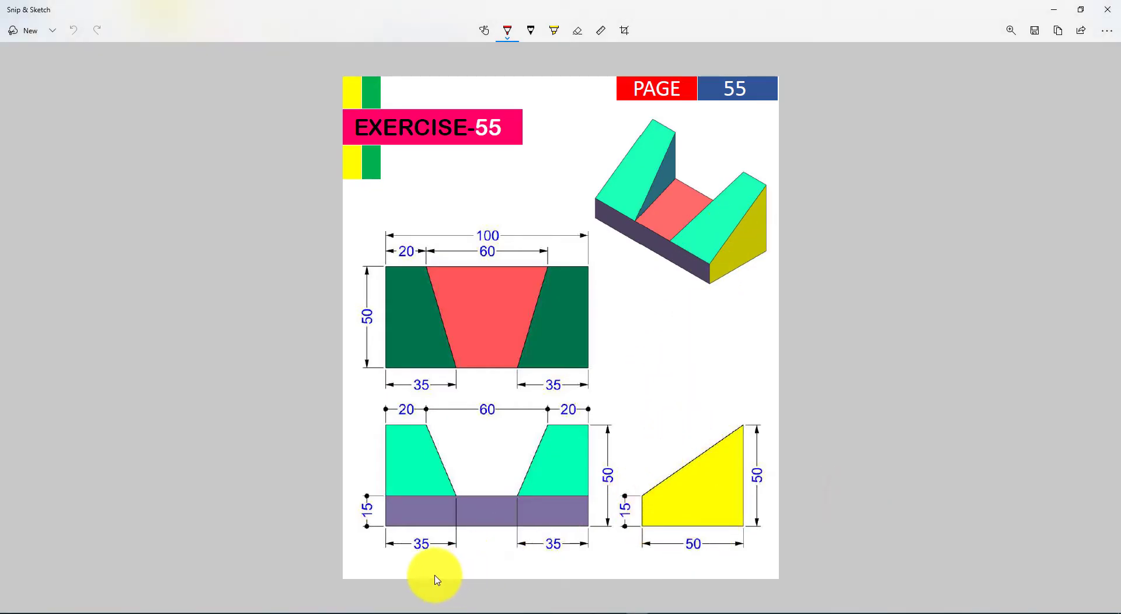
click(292, 610)
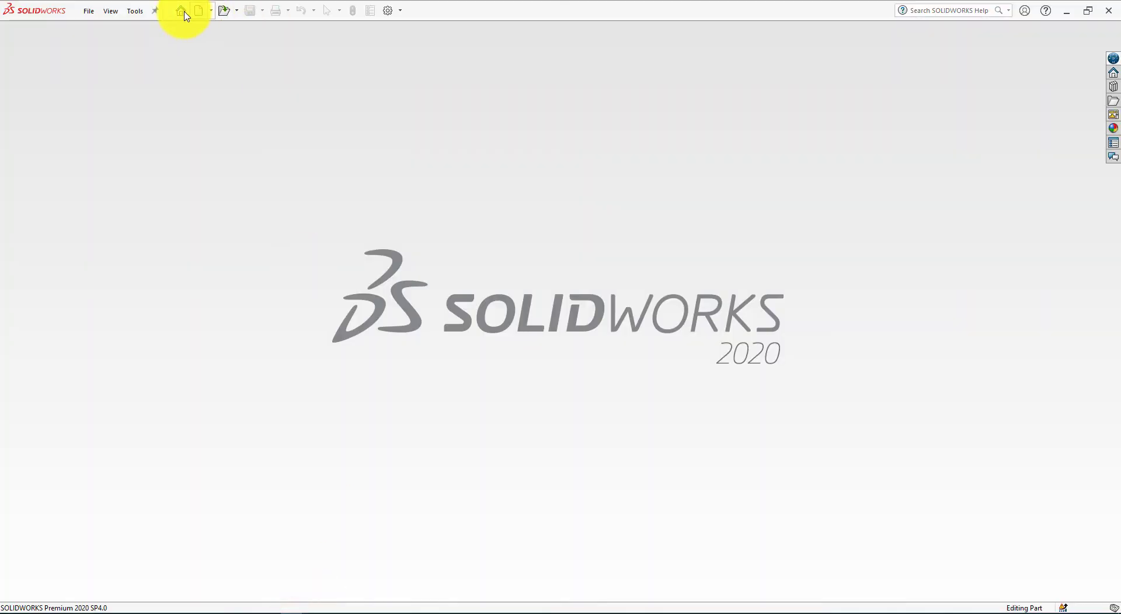
click(198, 11)
click(461, 451)
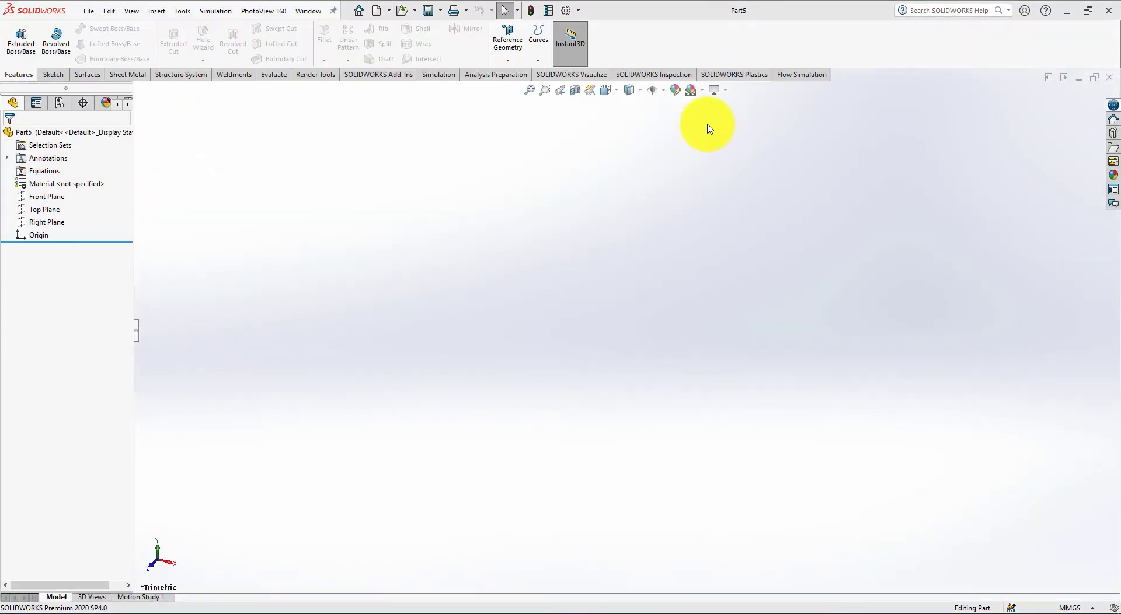
Apply a plain white scene to the part's background and assign Copper as its material.
click(702, 90)
click(716, 116)
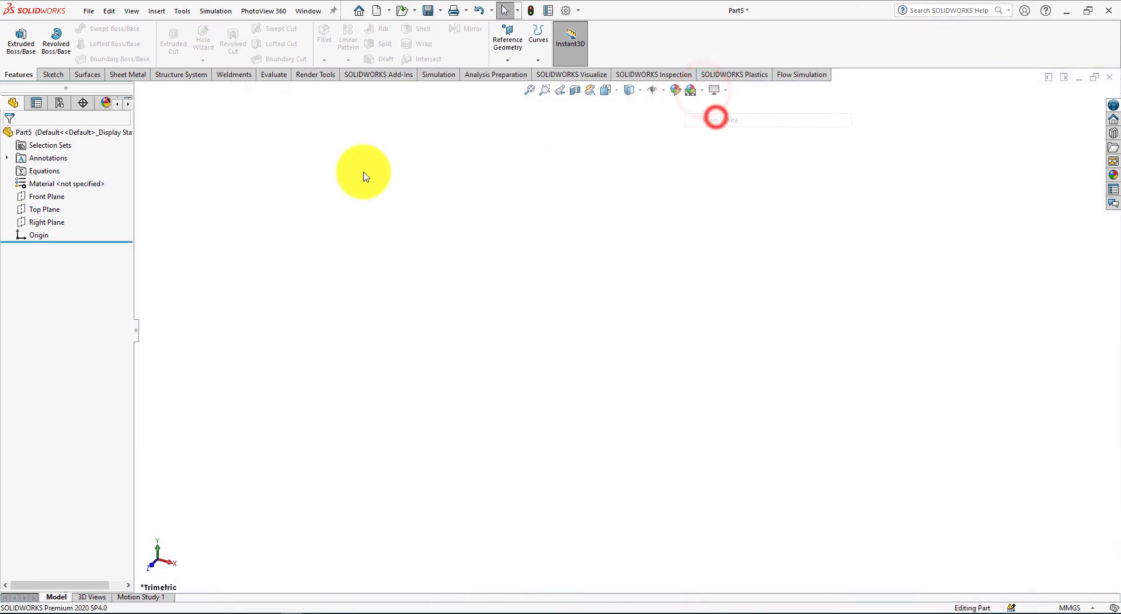
right_click(42, 184)
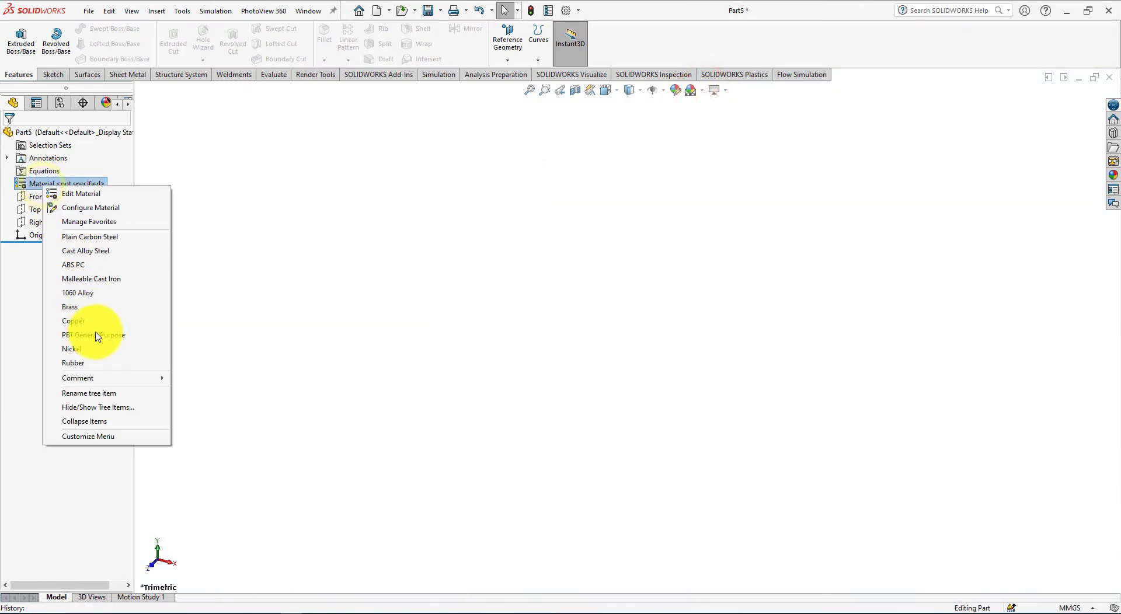
click(86, 331)
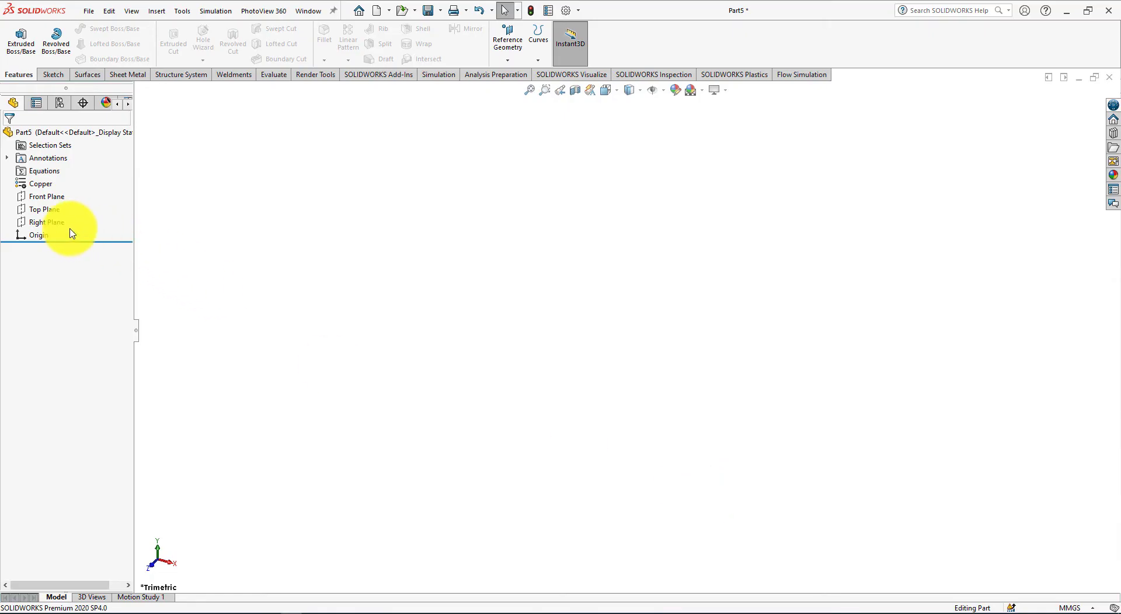
Sketch a closed sloped profile from the origin on the Right Plane, about 56 mm wide, with vertical sides about 21 mm and 60 mm high.
click(46, 223)
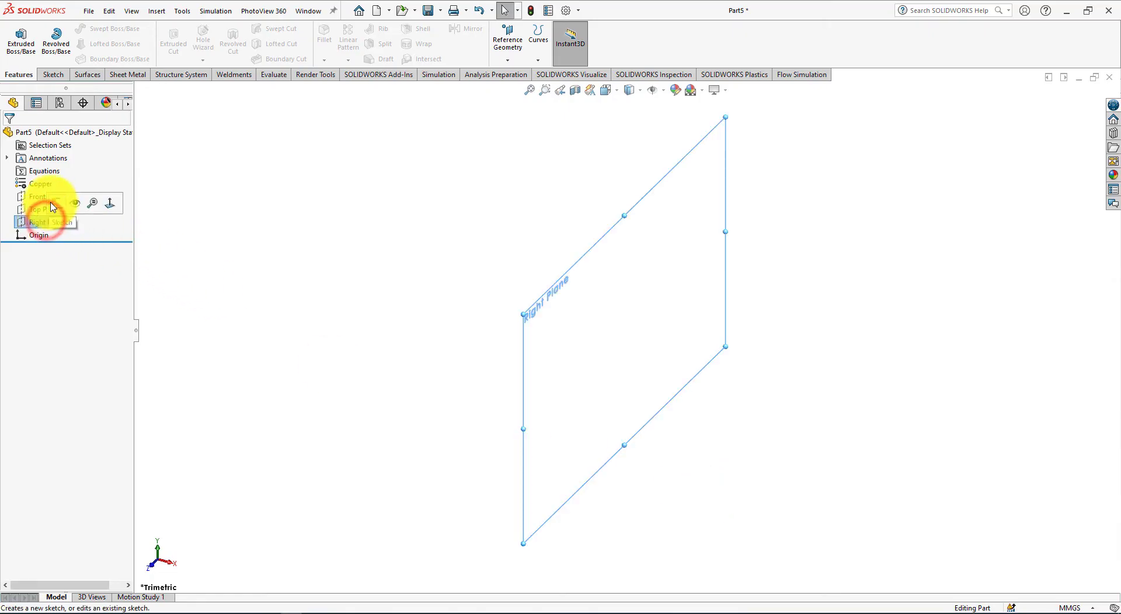
click(53, 204)
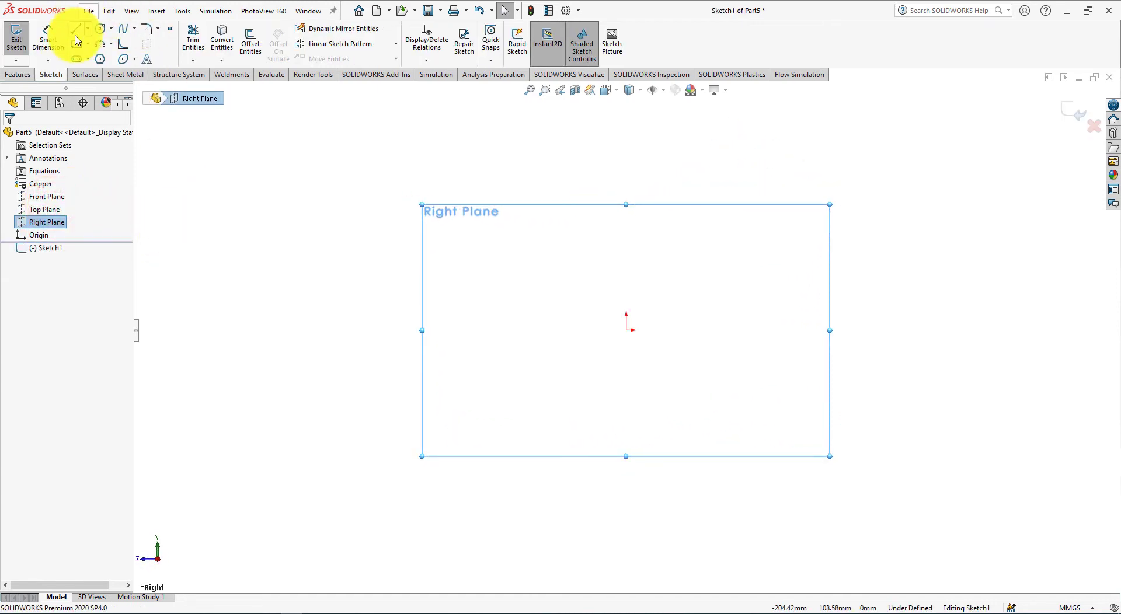
click(76, 28)
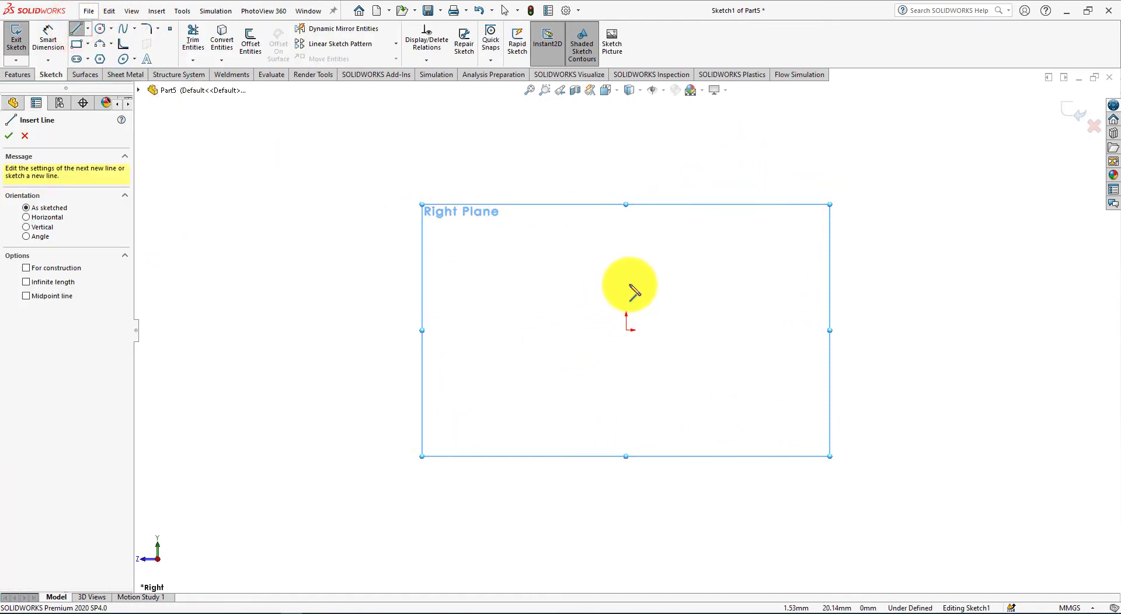
click(625, 283)
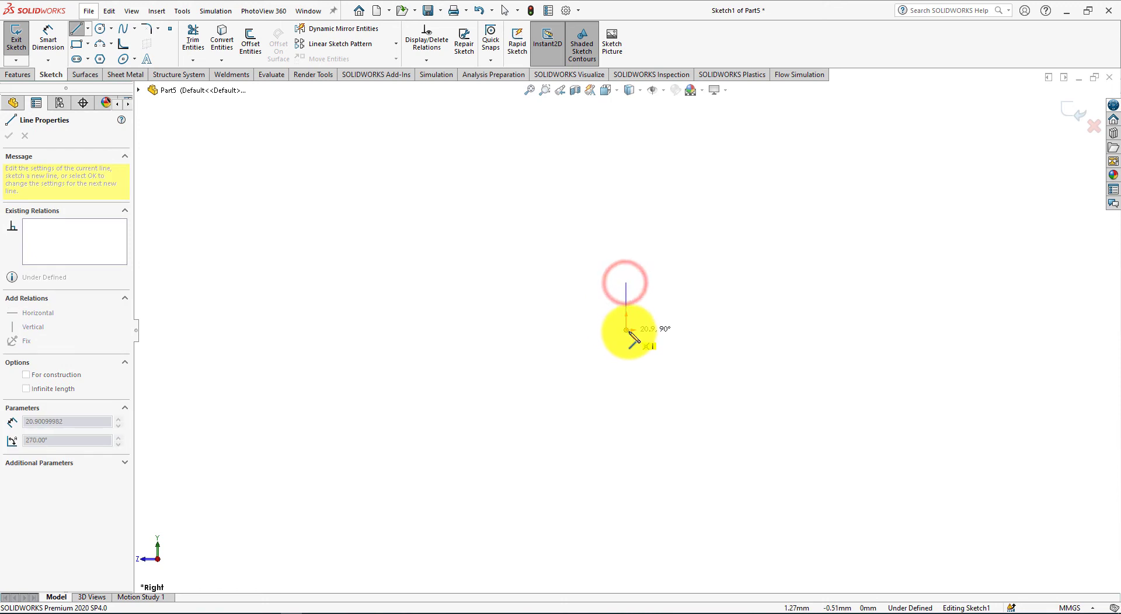
click(626, 330)
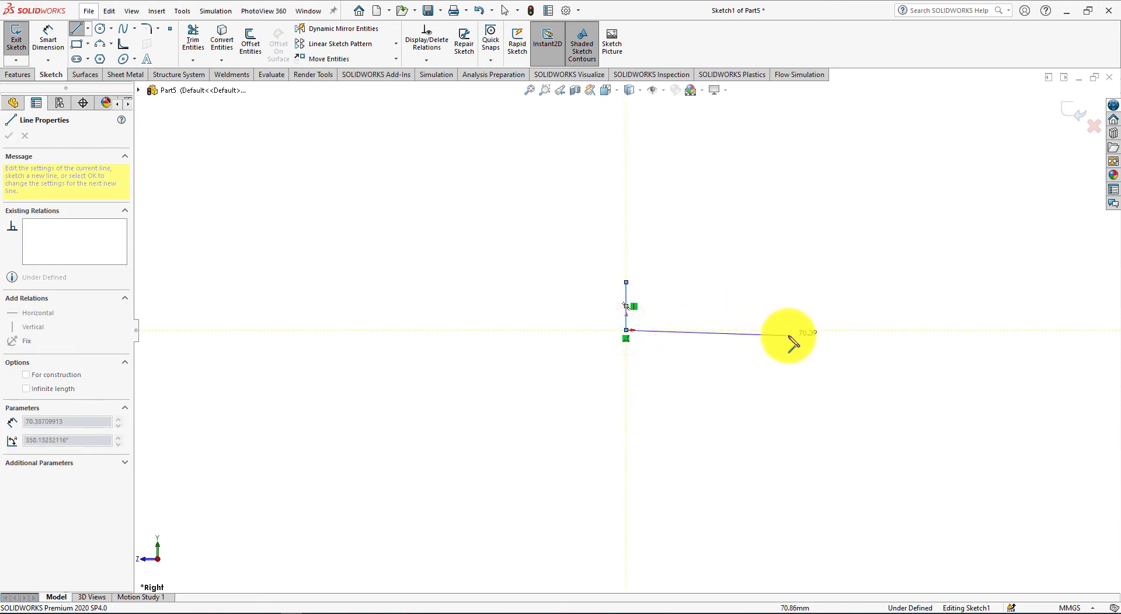
click(805, 330)
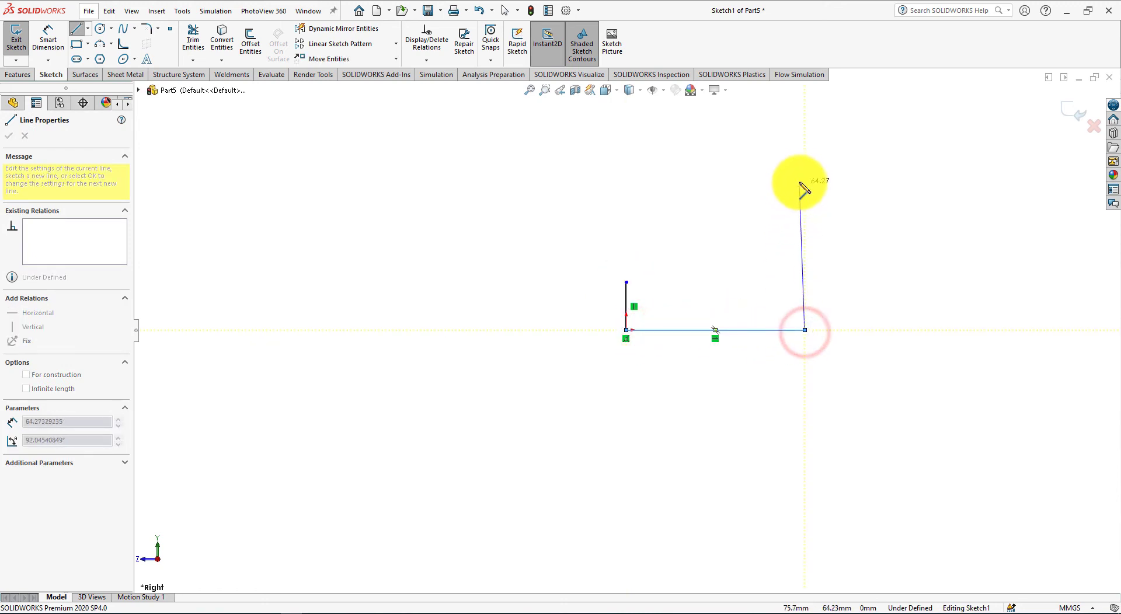
click(804, 140)
click(627, 282)
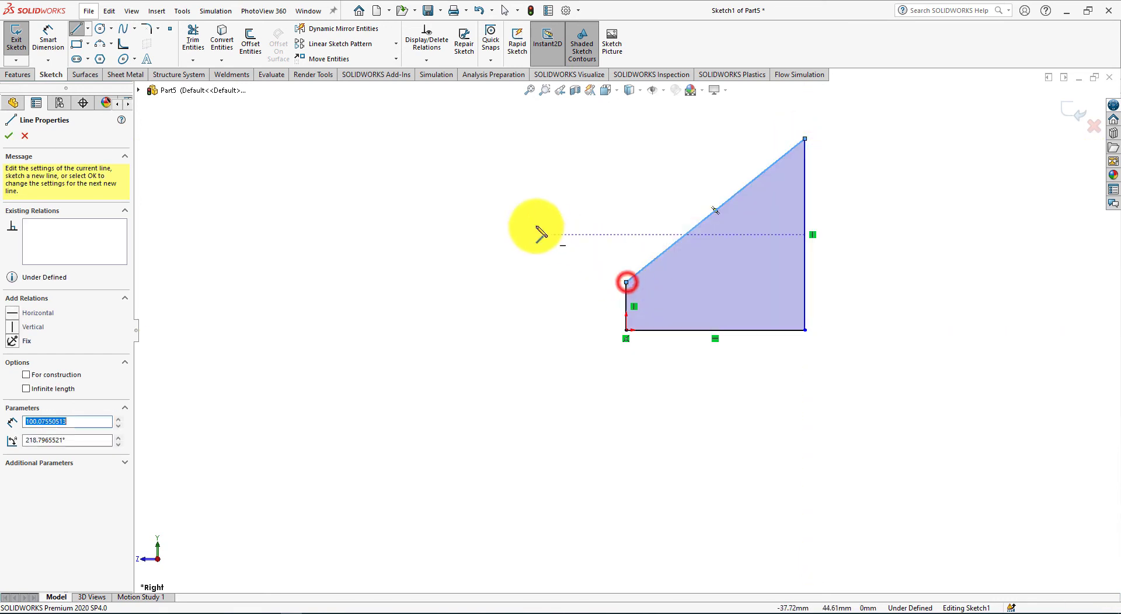
right_click(533, 228)
click(538, 228)
Check the side view in the reference drawing and dimension the profile's short vertical edge at the origin to 15 mm.
key(alt+Tab)
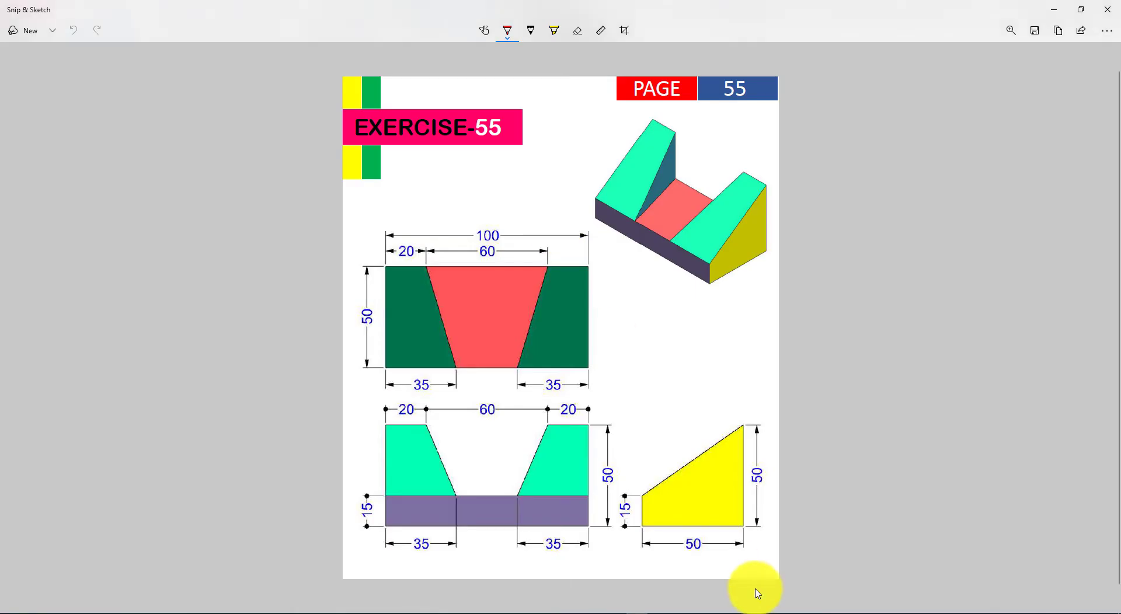
key(alt+Tab)
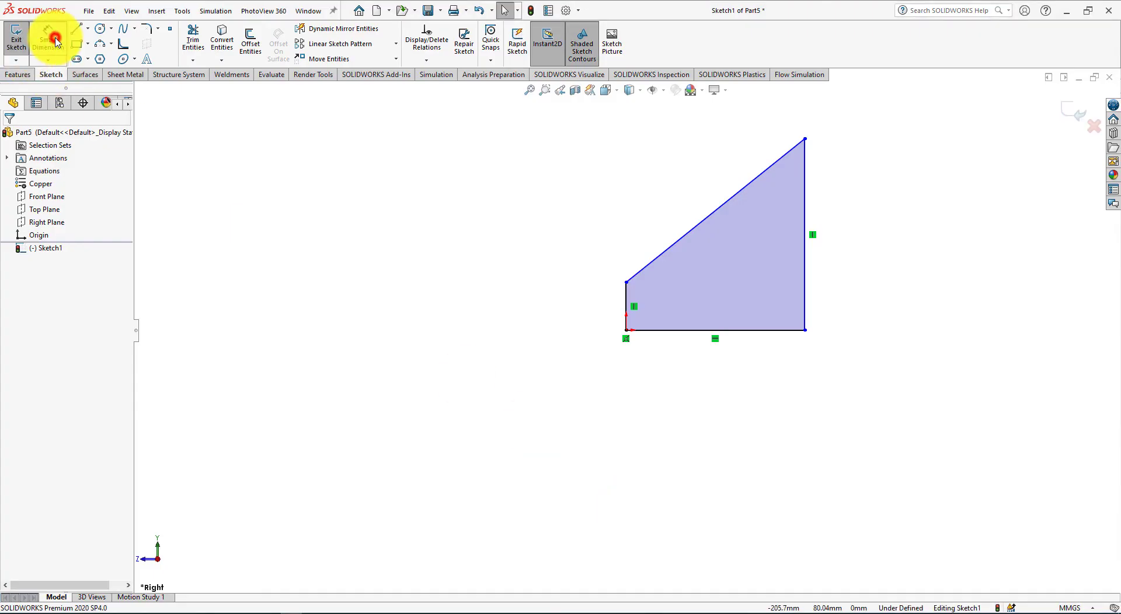
click(56, 39)
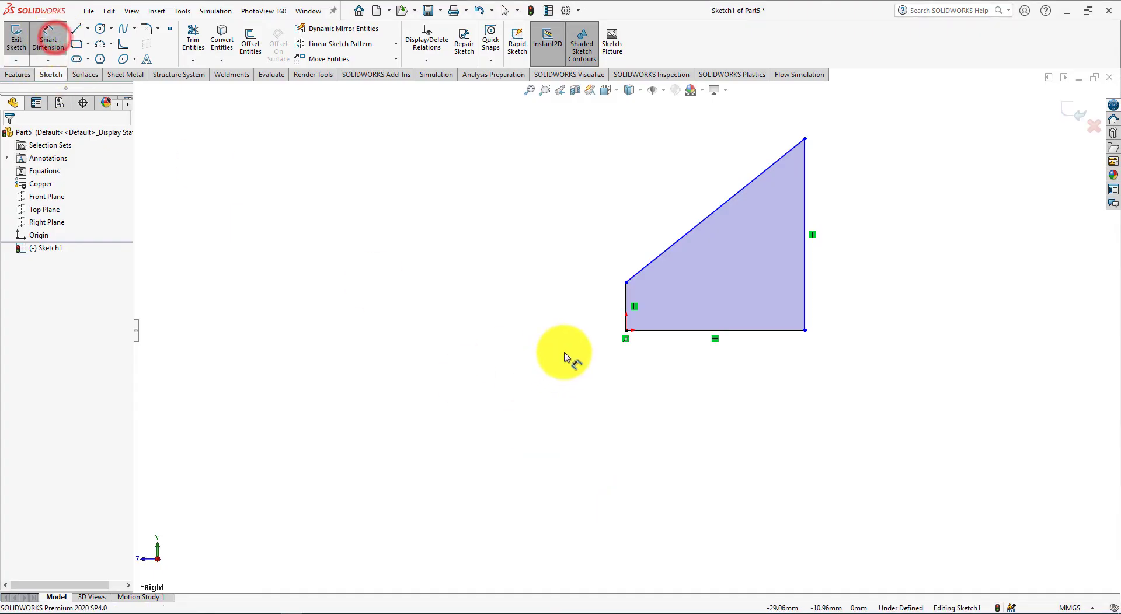
click(627, 301)
click(591, 307)
text(15)
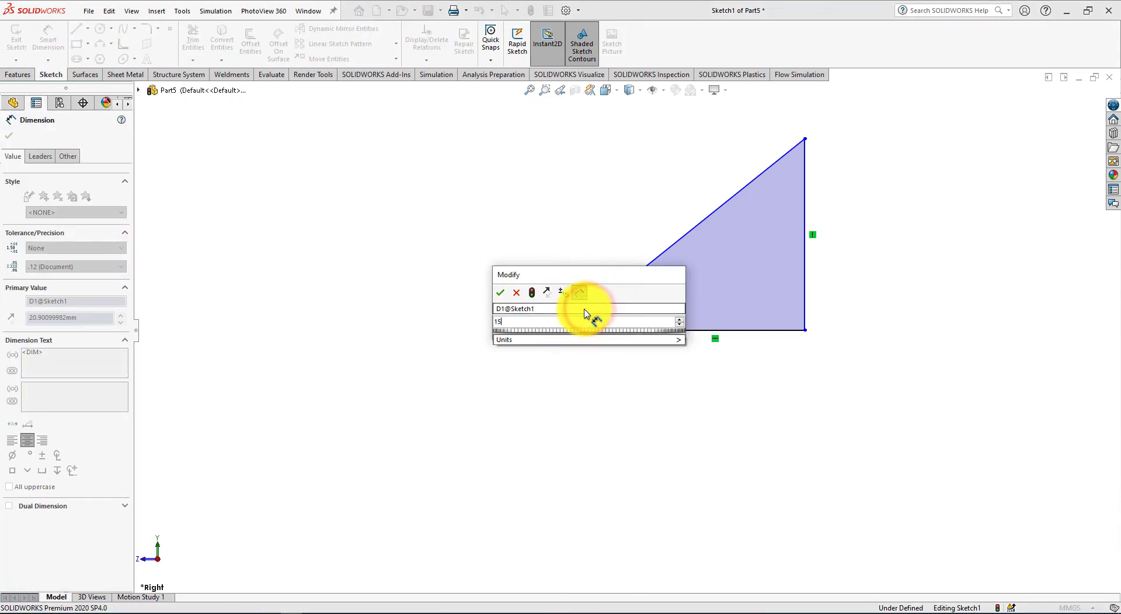
key(Return)
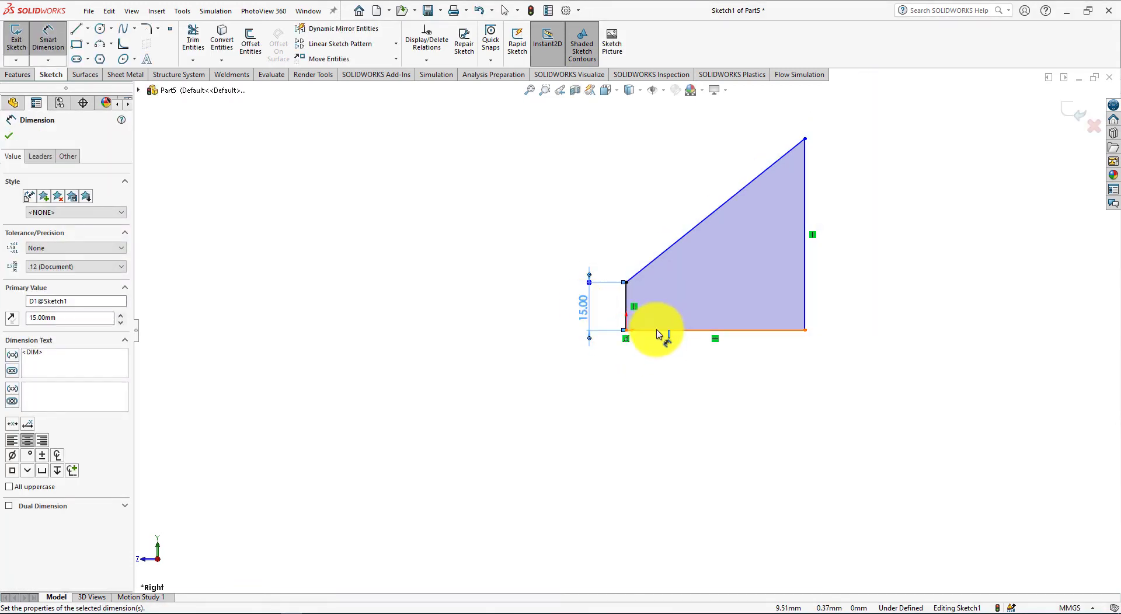
Dimension the profile's horizontal base line to 50 mm, checking the value against the reference drawing.
click(656, 331)
click(717, 368)
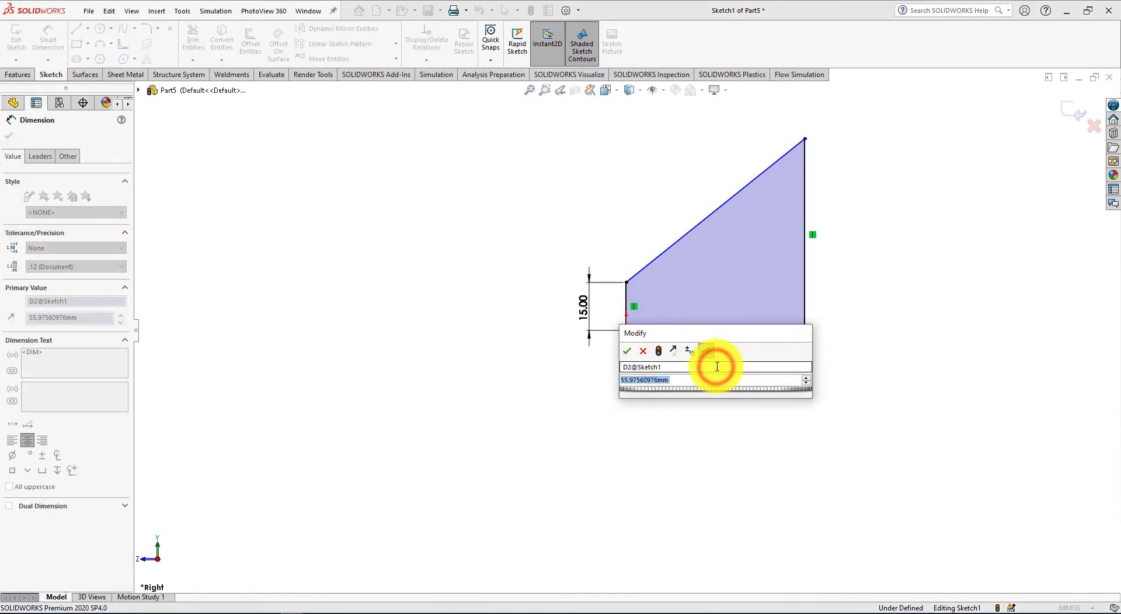
key(alt+Tab)
key(alt+Tab)
text(50)
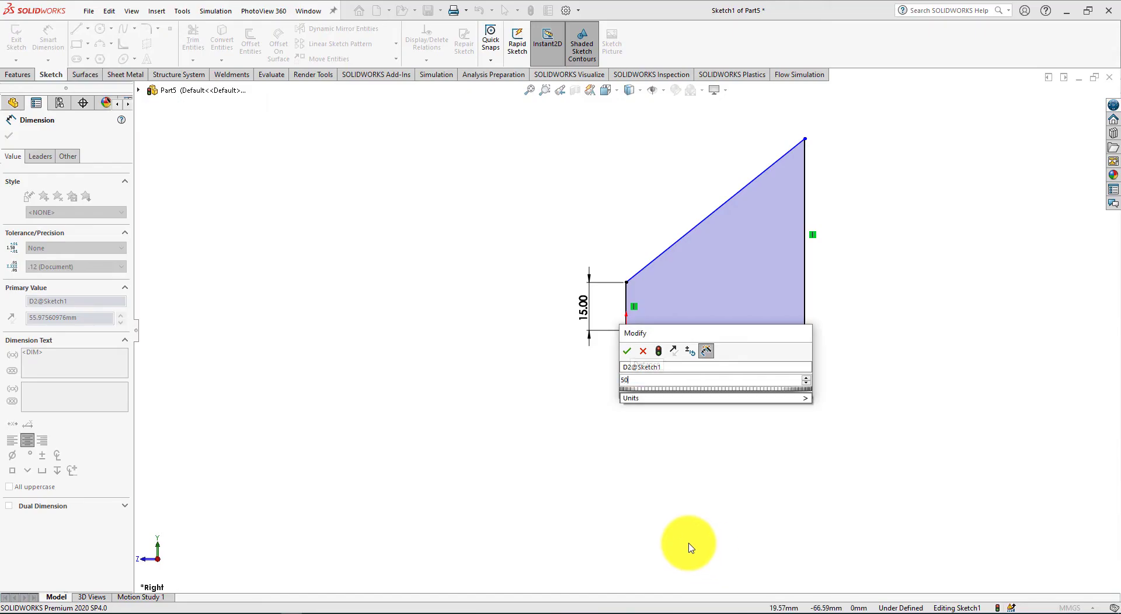
key(Return)
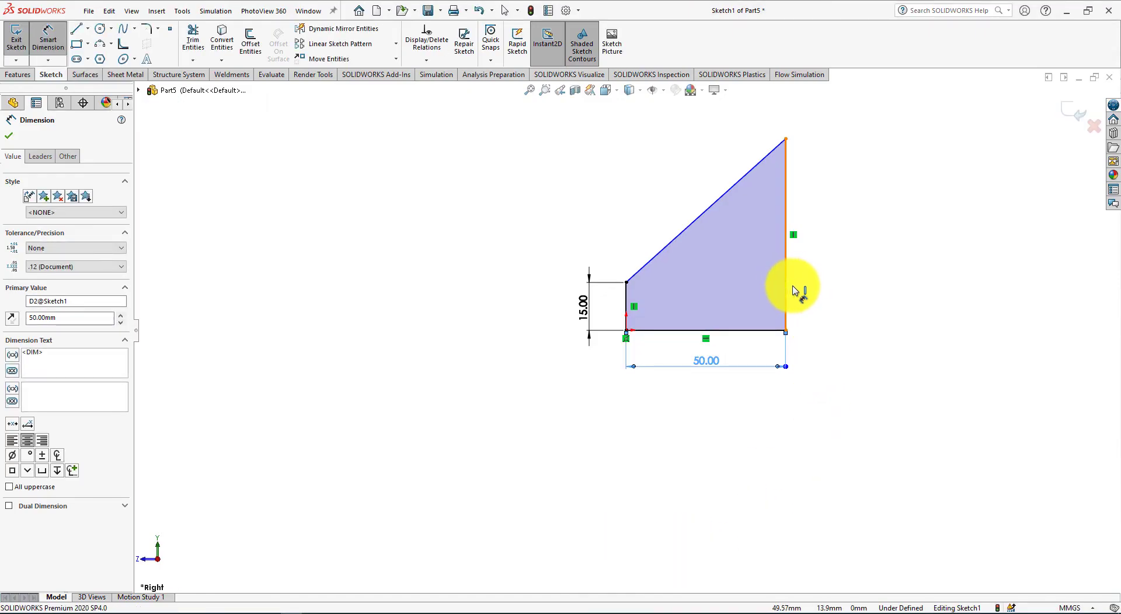
Dimension the profile's tall vertical edge to 50 mm as in the reference drawing and finish dimensioning.
click(794, 290)
click(888, 238)
key(alt+Tab)
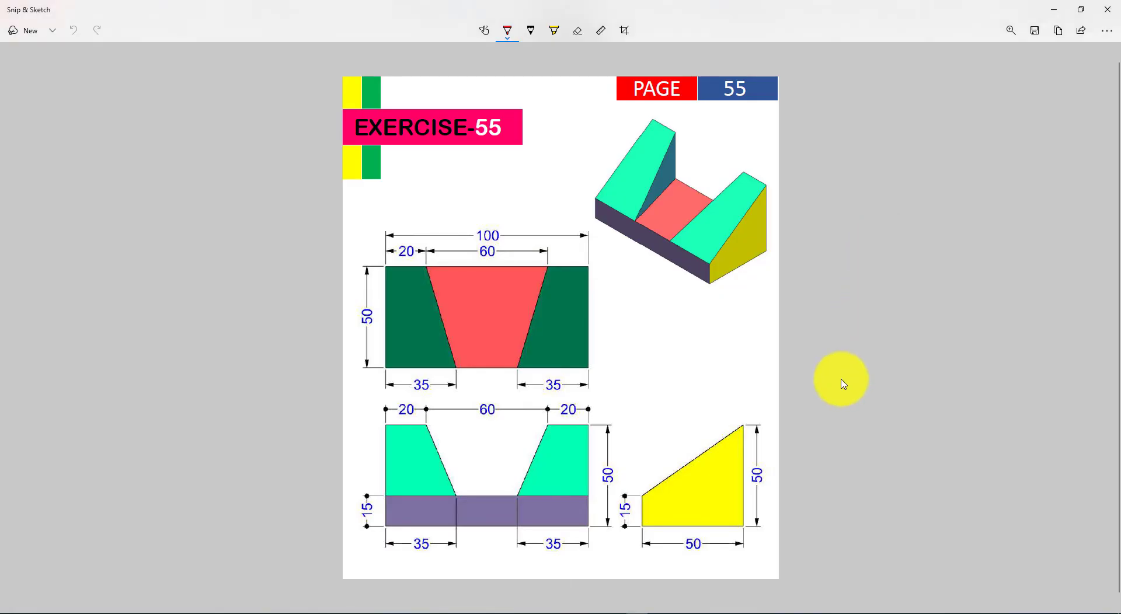
key(alt+Tab)
text(5)
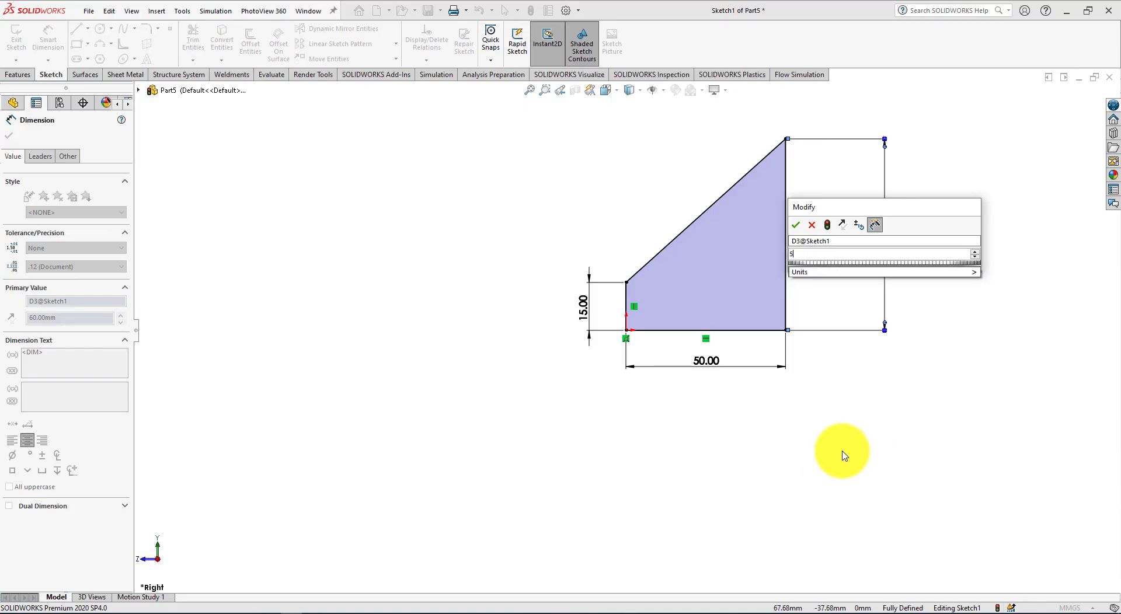
text(0)
key(Return)
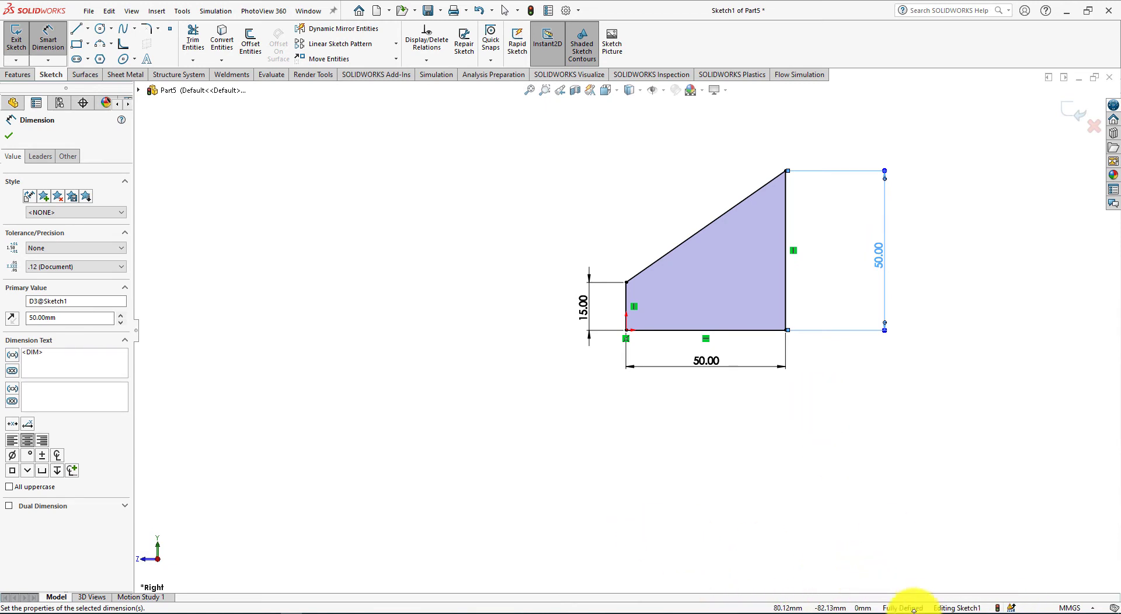
click(9, 138)
Extrude the sloped profile 100 mm in the reversed direction, taking the length from the reference drawing.
key(alt+Tab)
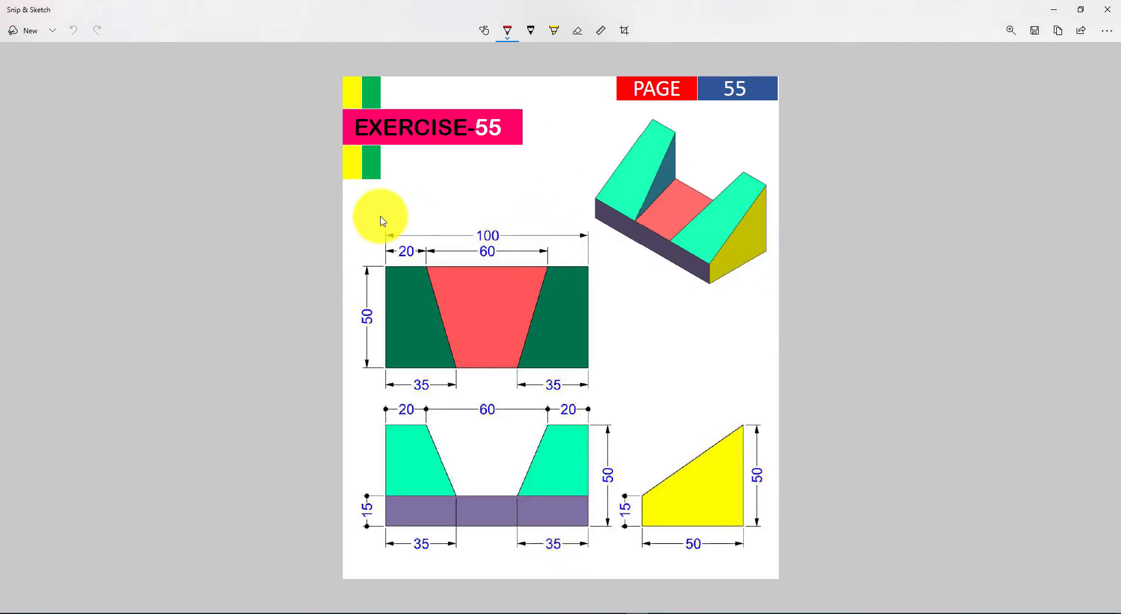
key(alt+Tab)
click(19, 74)
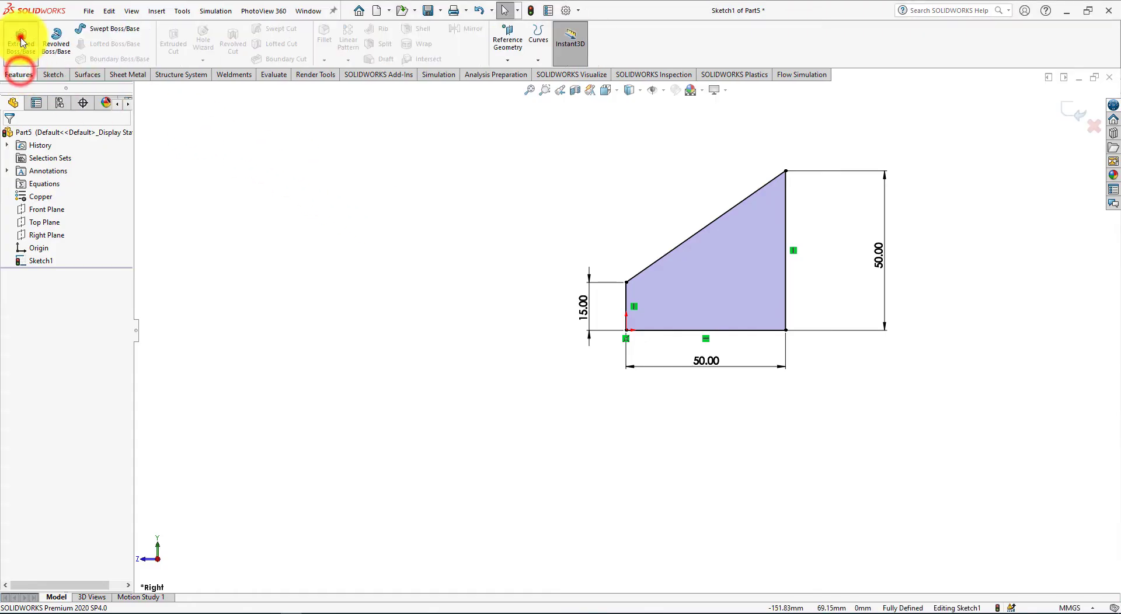
click(21, 41)
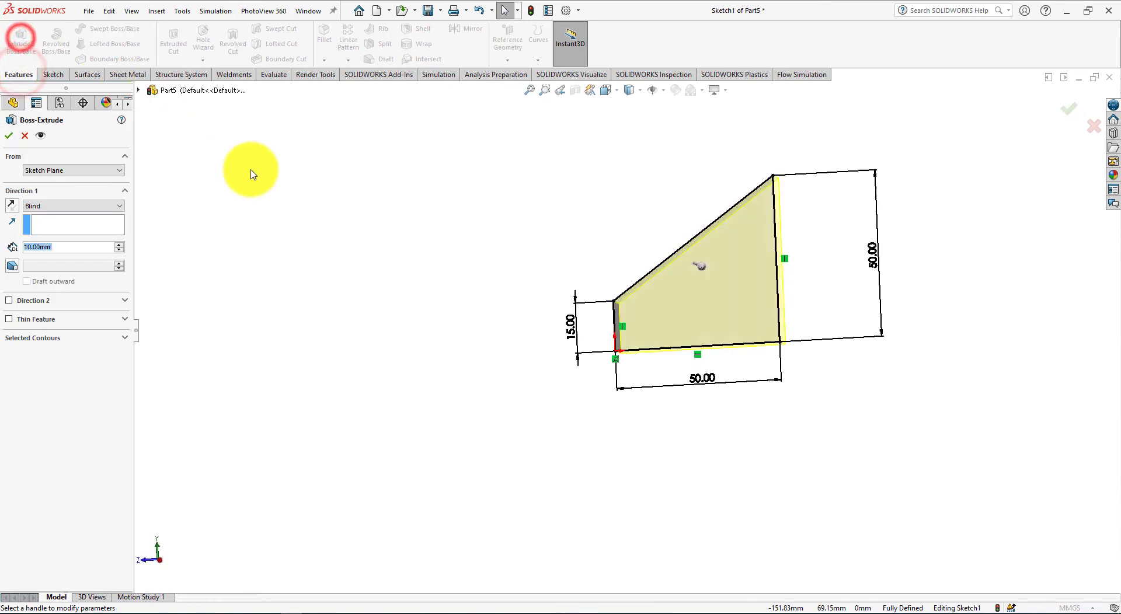
click(13, 206)
double_click(63, 248)
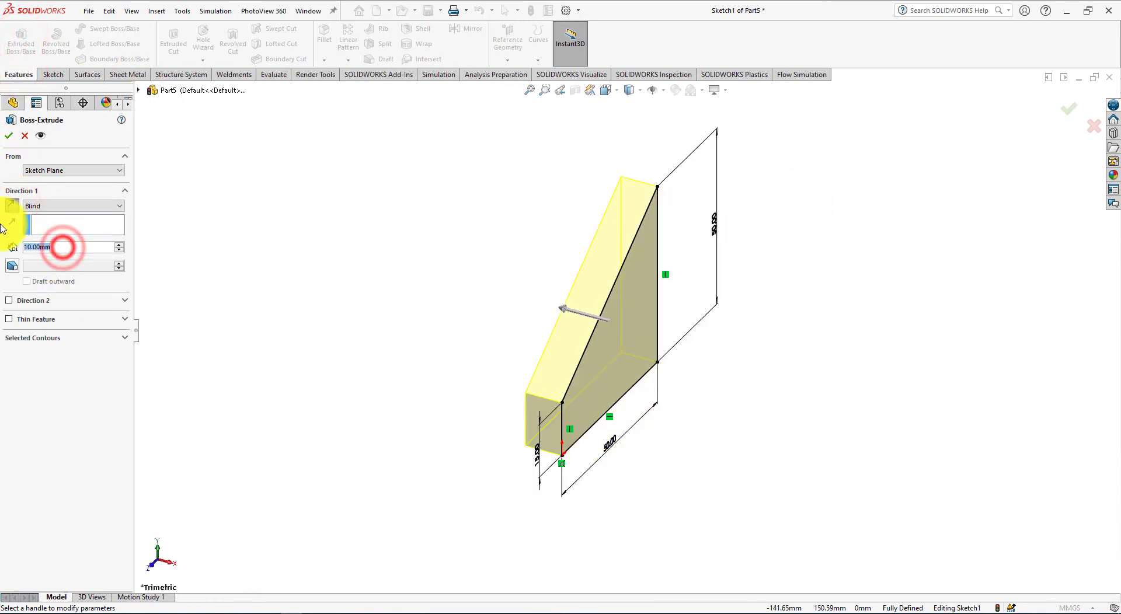
text(100)
key(Return)
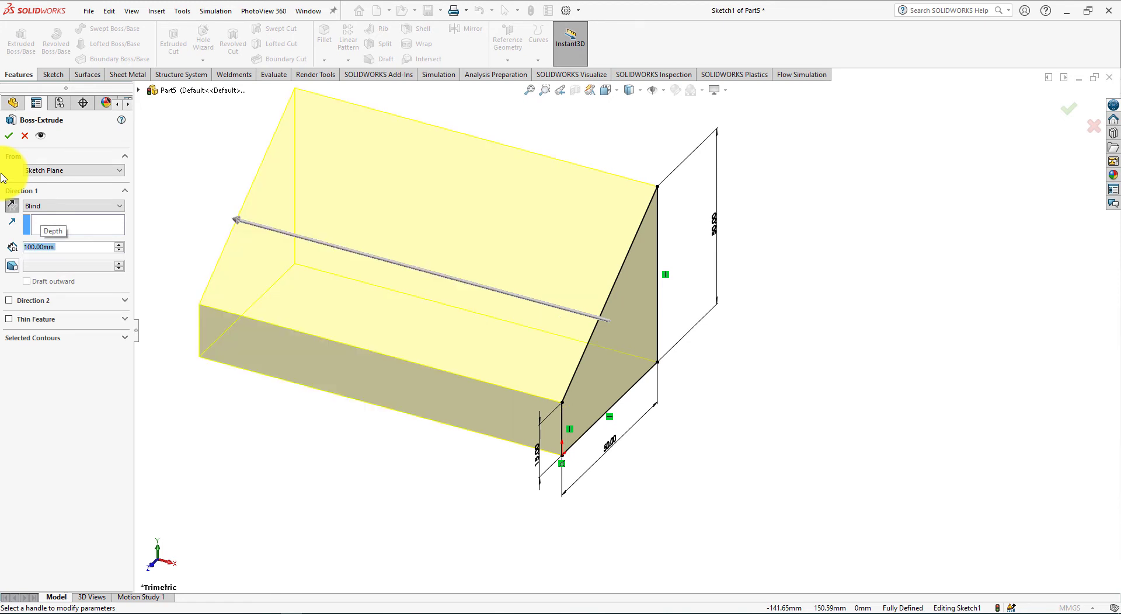
click(5, 138)
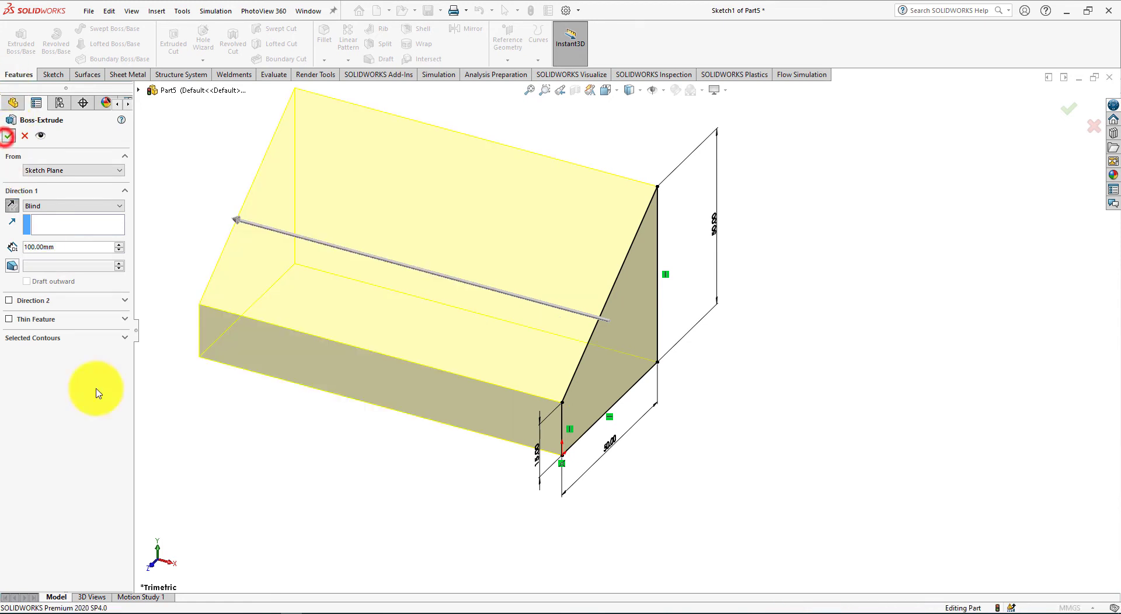
click(240, 506)
scroll(248, 485, up, 3)
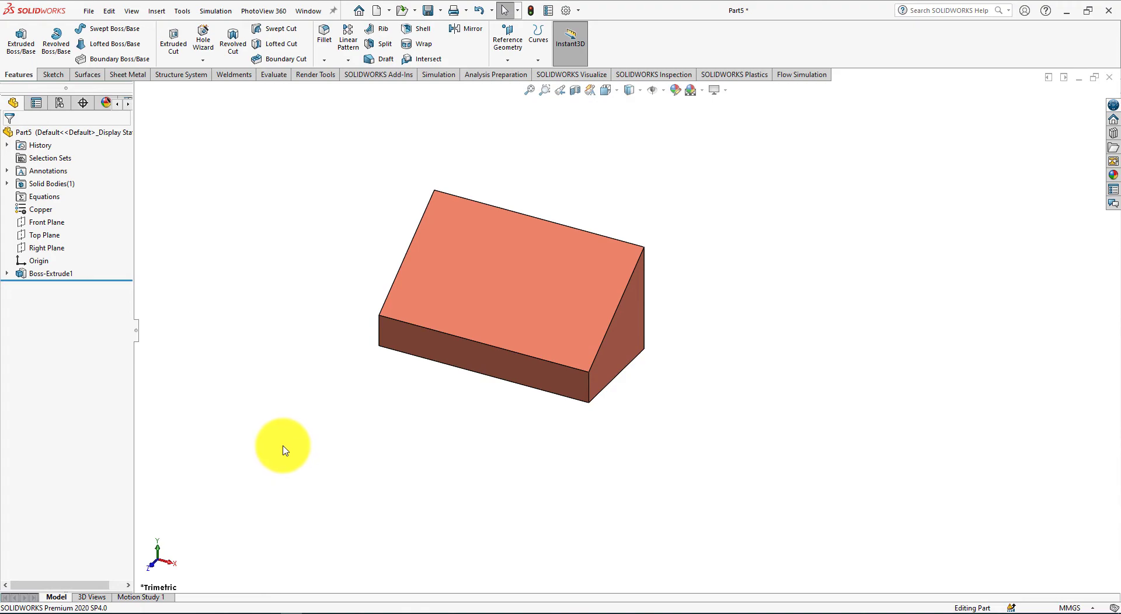
Check the reference drawing for the cutout and start a sketch on the Top Plane.
key(alt+Tab)
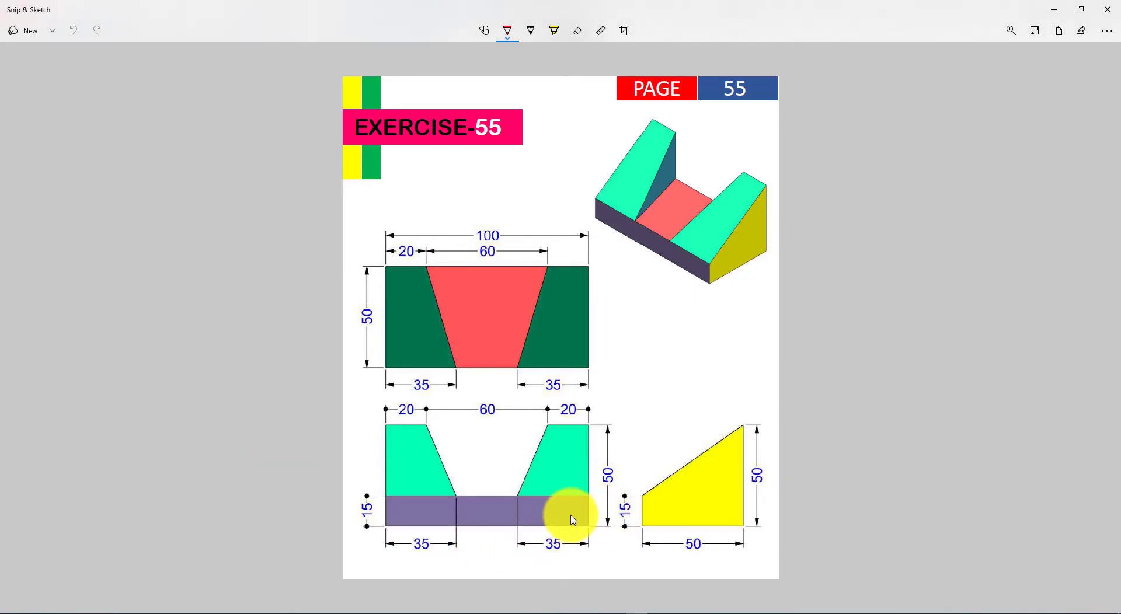
key(alt+Tab)
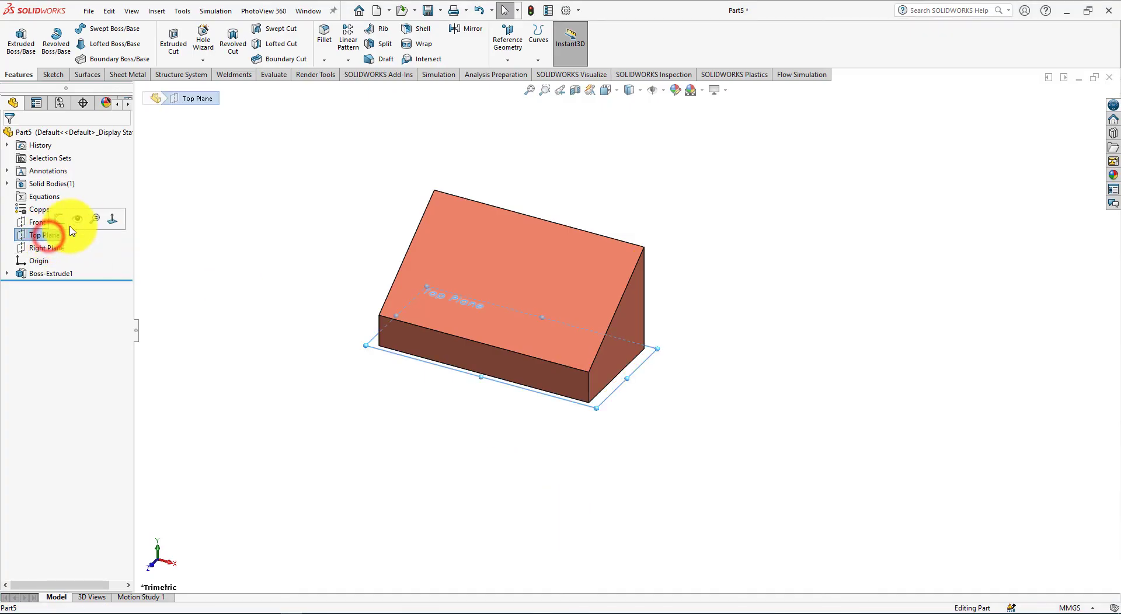
click(59, 221)
click(160, 311)
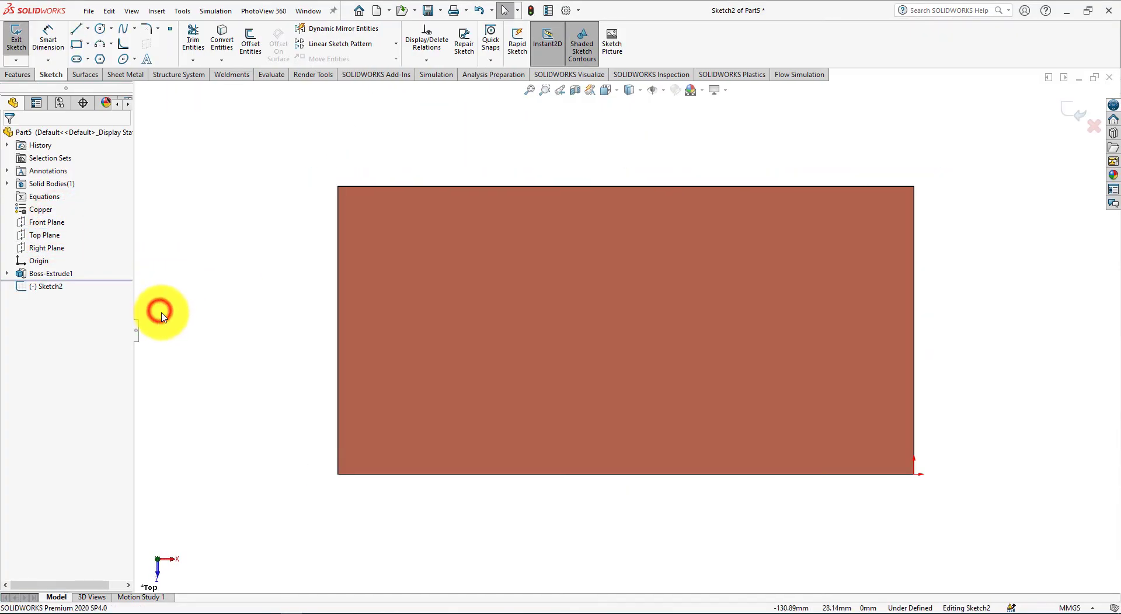
Using the drawing's top view, sketch a slanted line from the block's upper to lower edge, then about 15 mm horizontally to the lower midpoint.
key(alt+Tab)
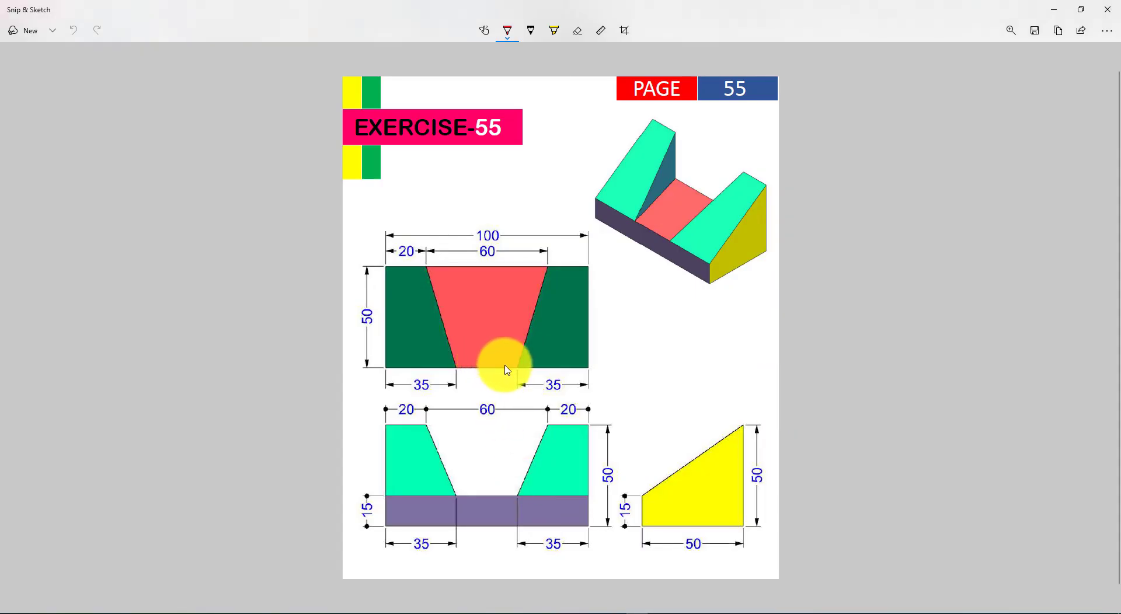
key(alt+Tab)
click(76, 27)
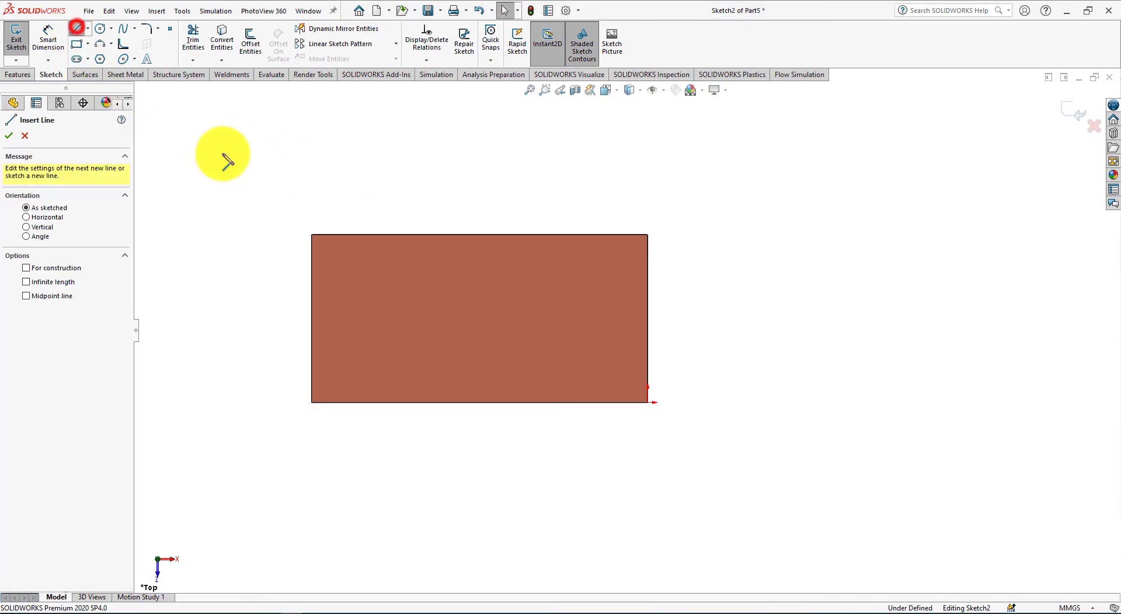
click(394, 236)
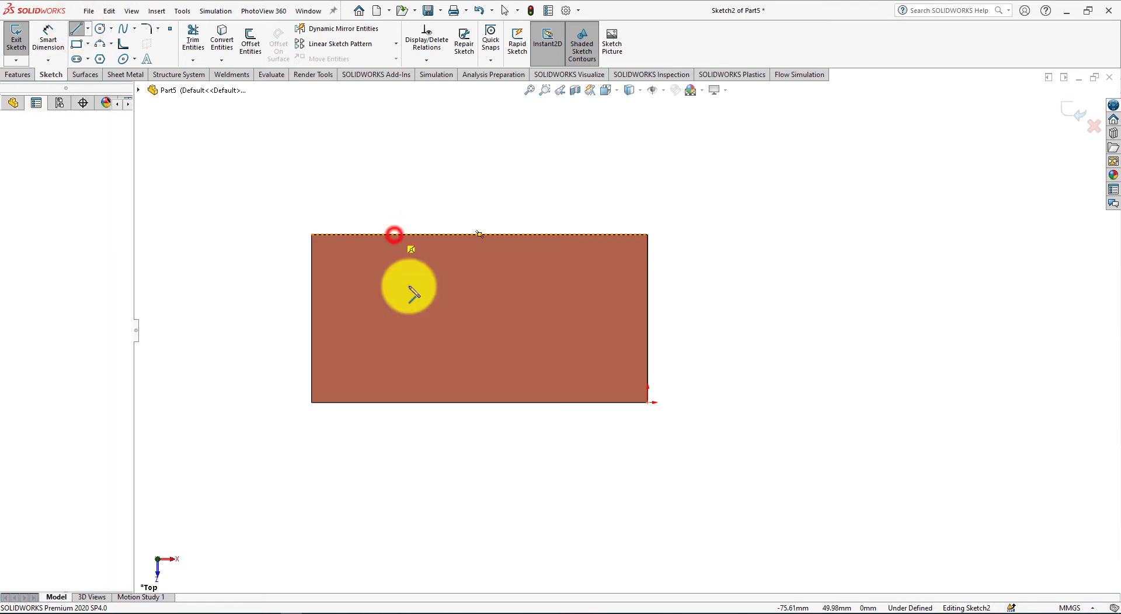
click(429, 403)
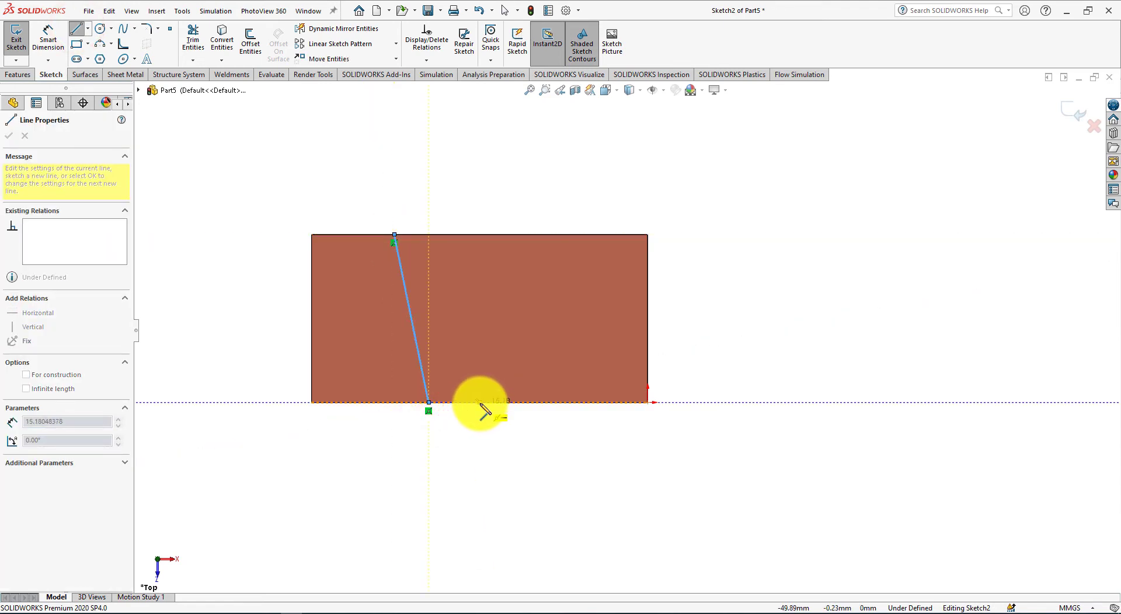
click(479, 403)
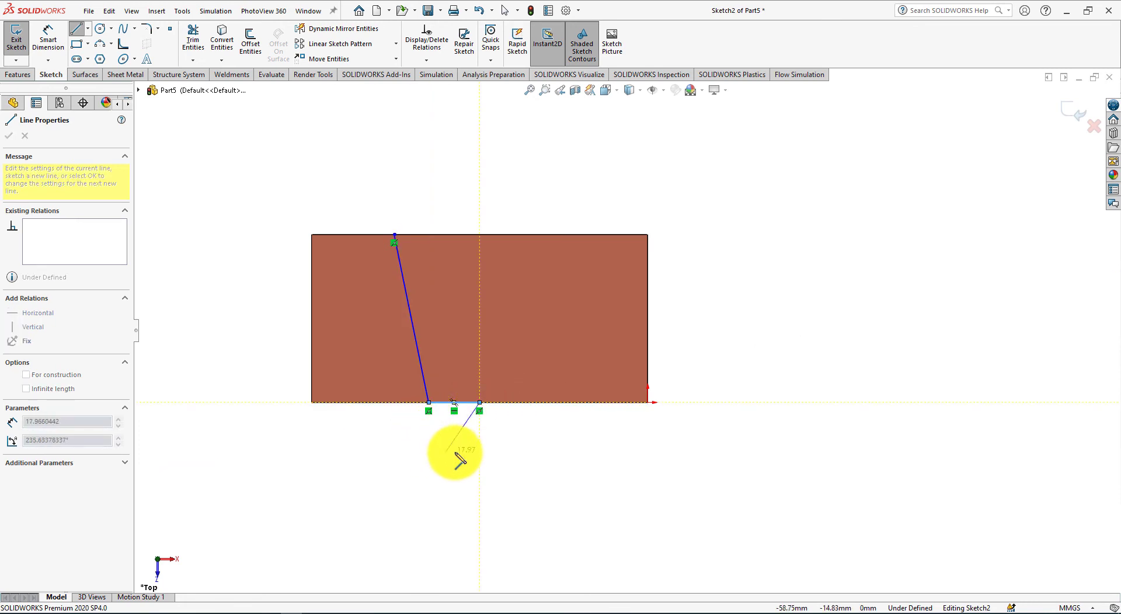
right_click(521, 460)
click(555, 461)
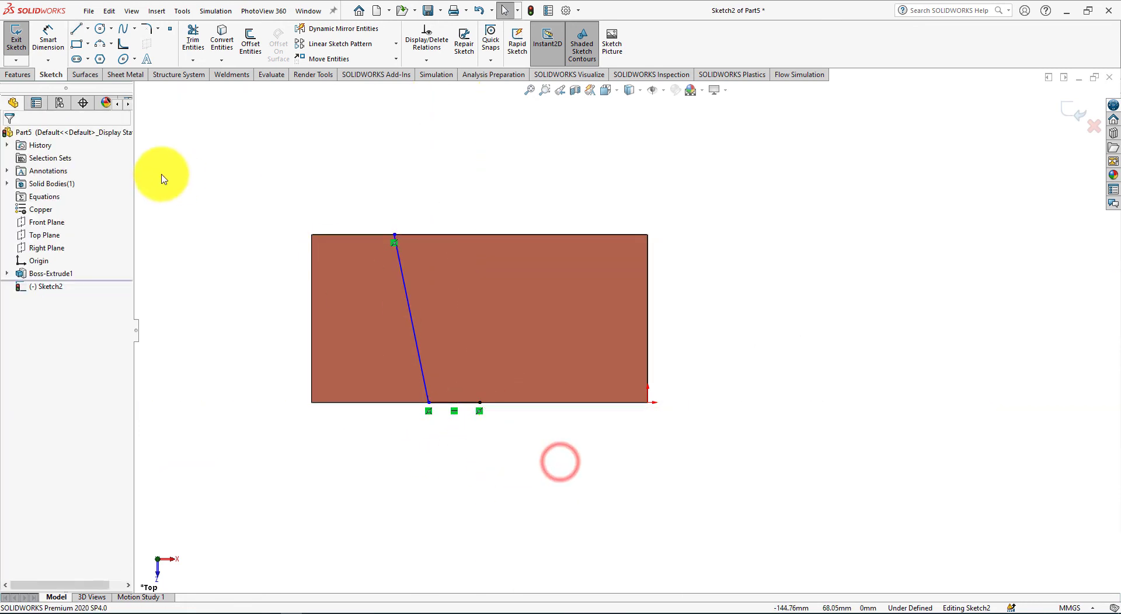
Sketch a horizontal line about 25 mm long from the slanted line's upper end to the midpoint of the block's upper edge.
click(80, 29)
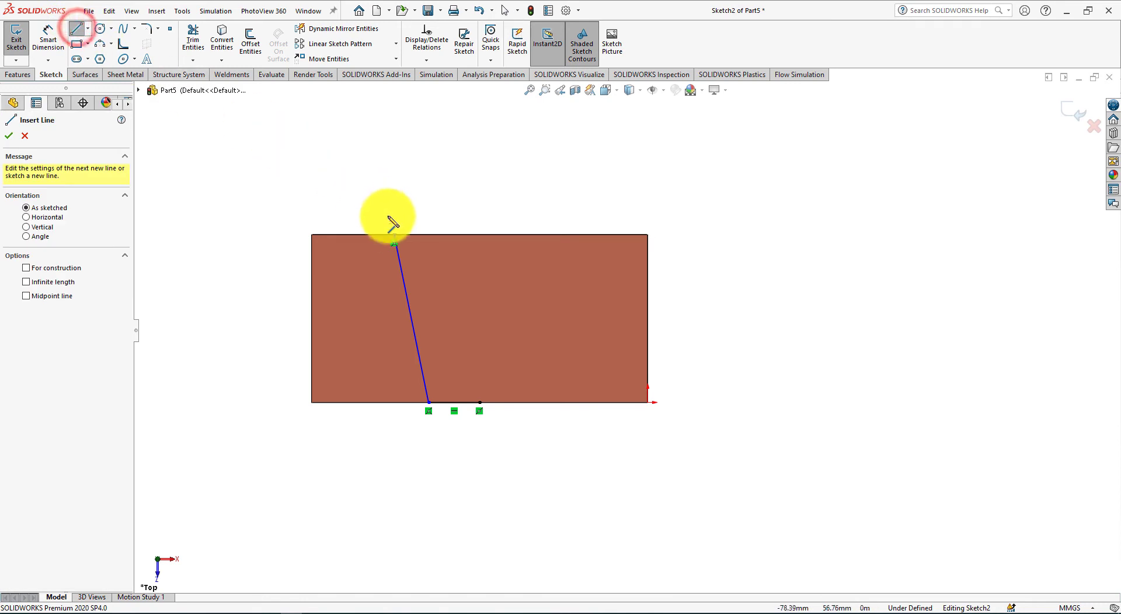
click(395, 235)
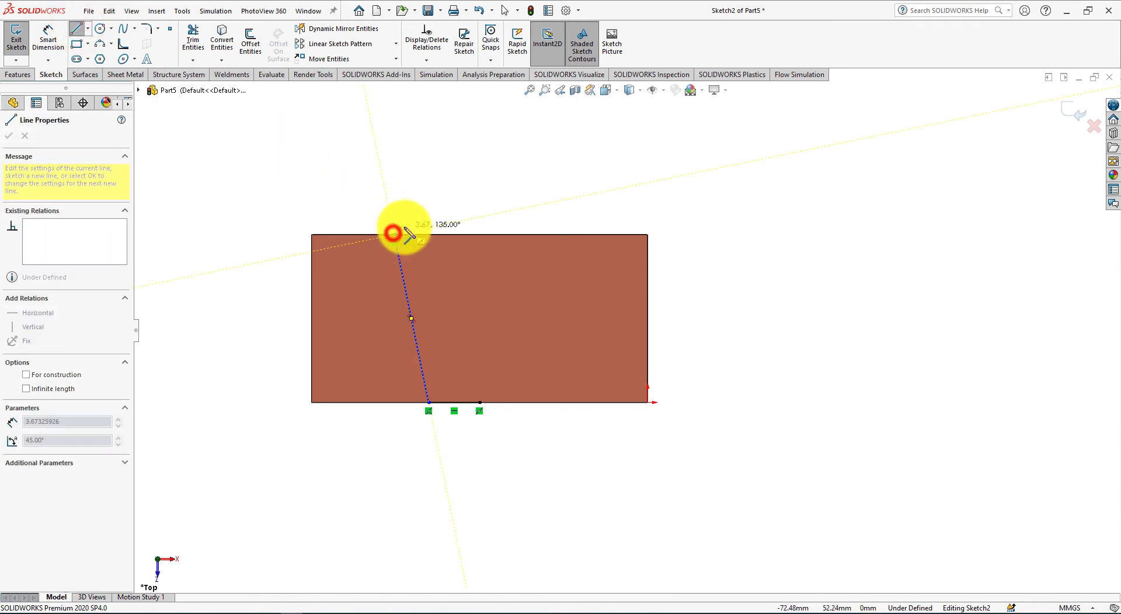
click(480, 235)
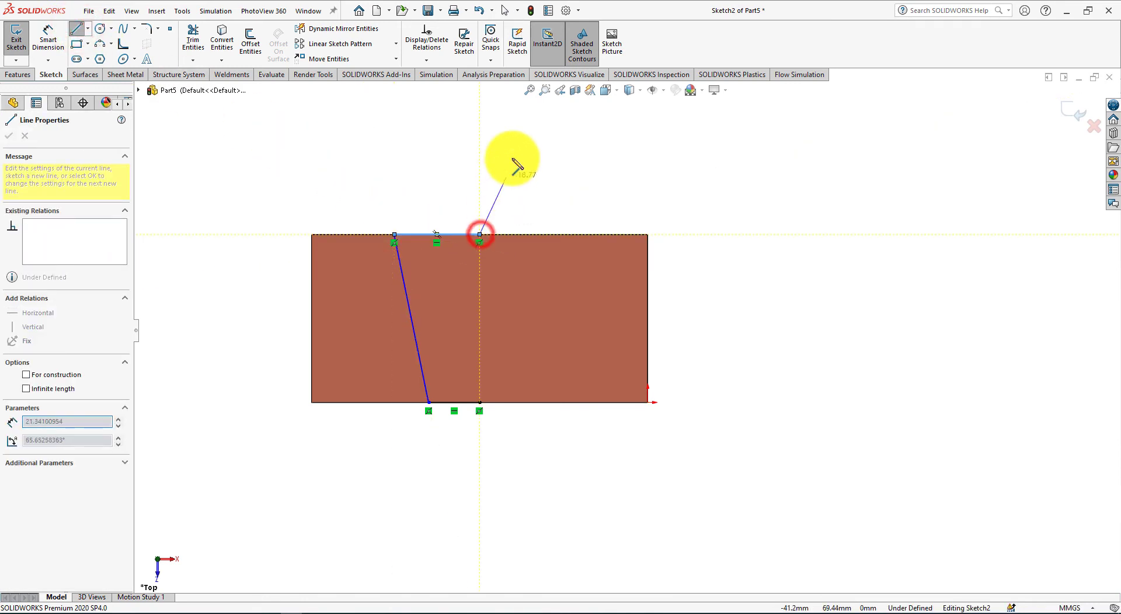
right_click(514, 147)
click(543, 146)
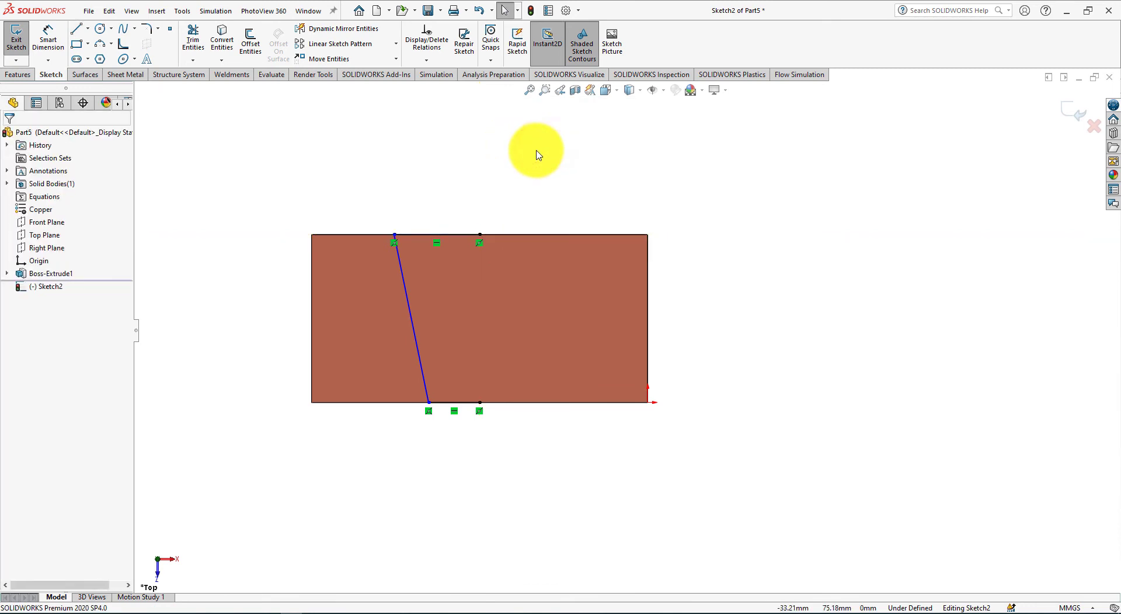
Draw a vertical centerline joining the midpoints of the block's upper and lower edges.
click(88, 28)
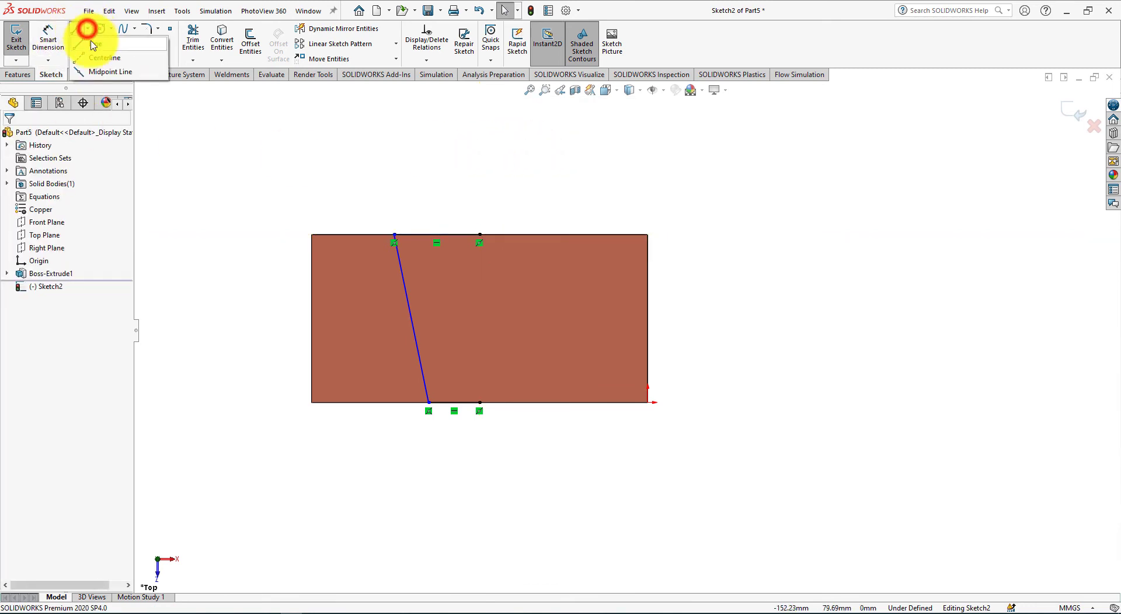
click(96, 43)
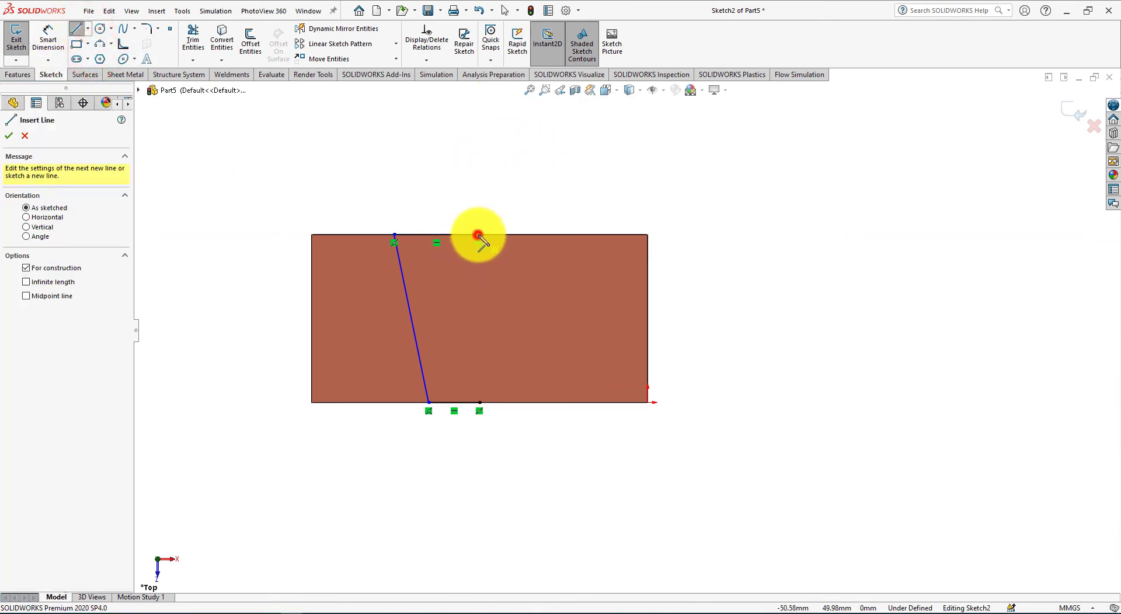
click(479, 235)
click(478, 403)
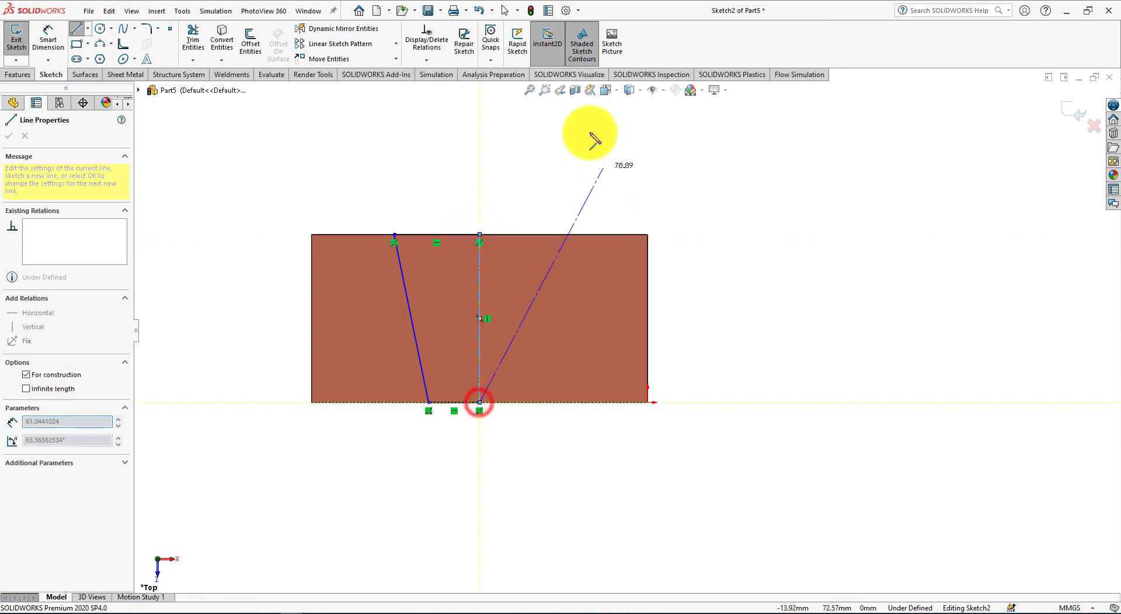
right_click(578, 146)
click(604, 151)
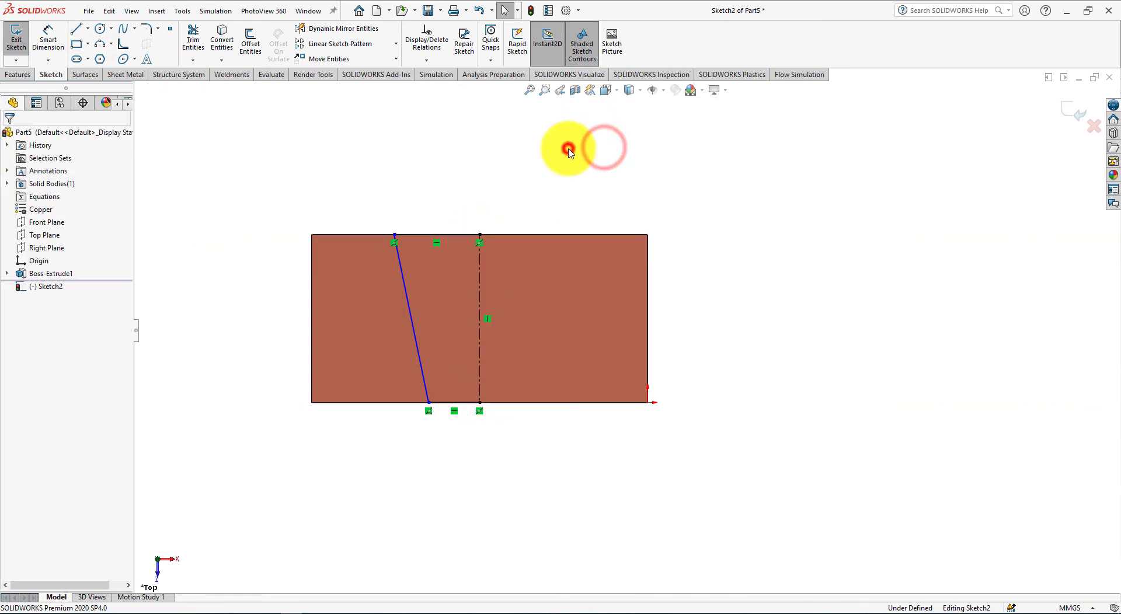
Dimension the half profile's upper horizontal line to 60/2 mm, checking the cutout width in the reference drawing.
click(48, 40)
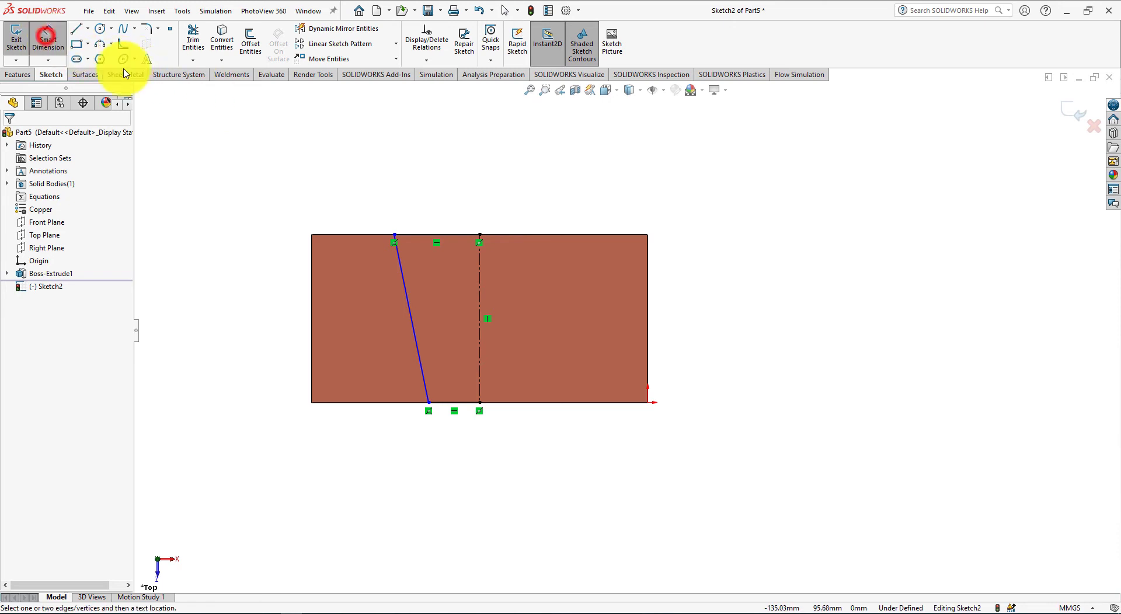
click(420, 235)
click(438, 188)
key(alt+Tab)
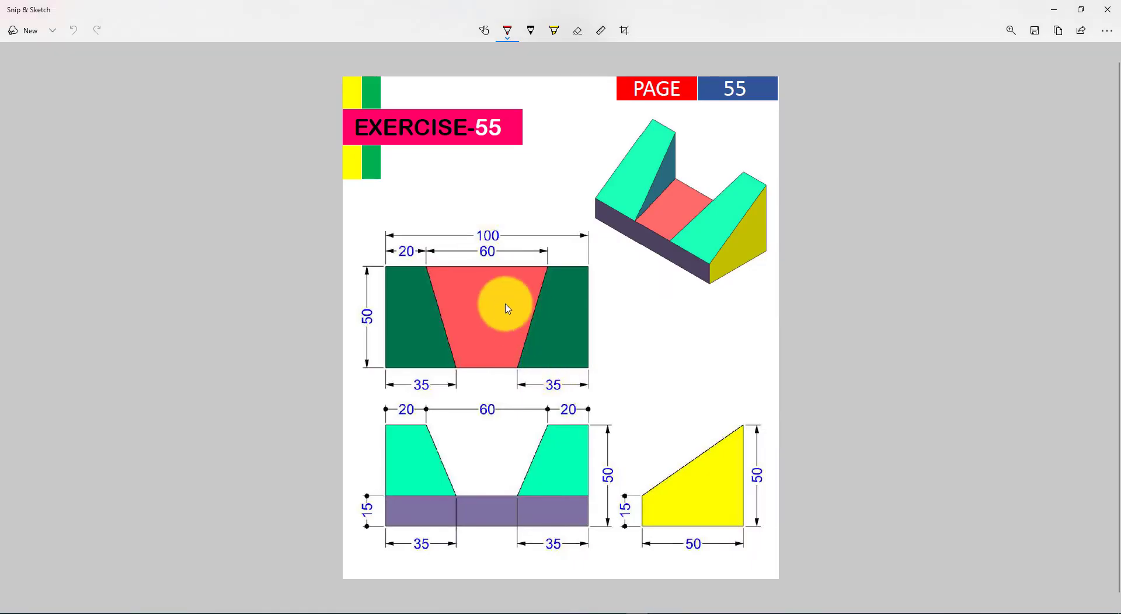
key(alt+Tab)
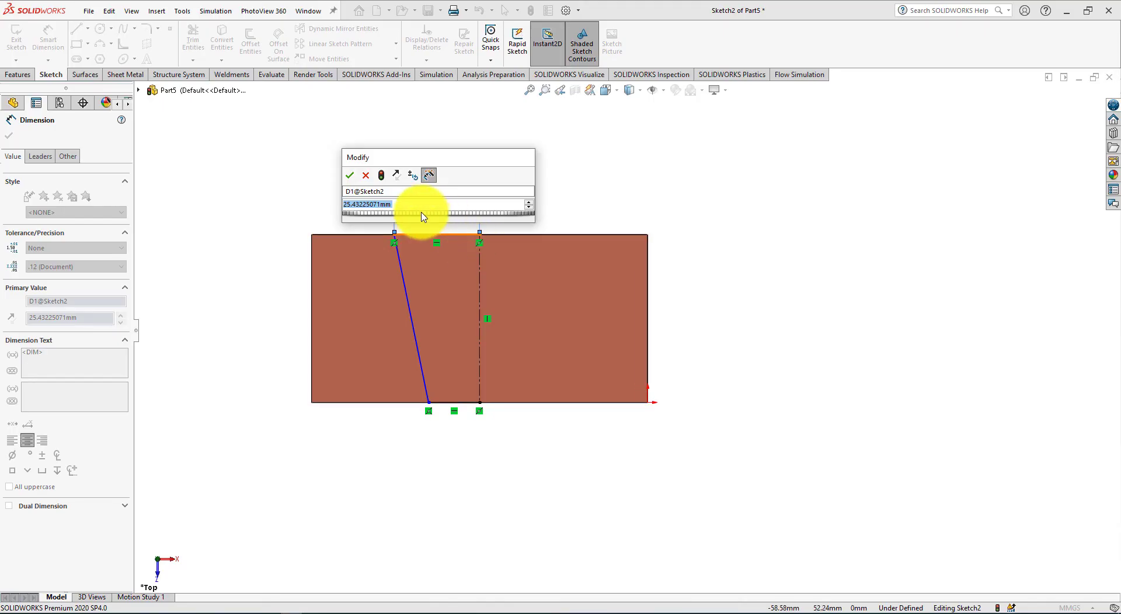
text(60/2)
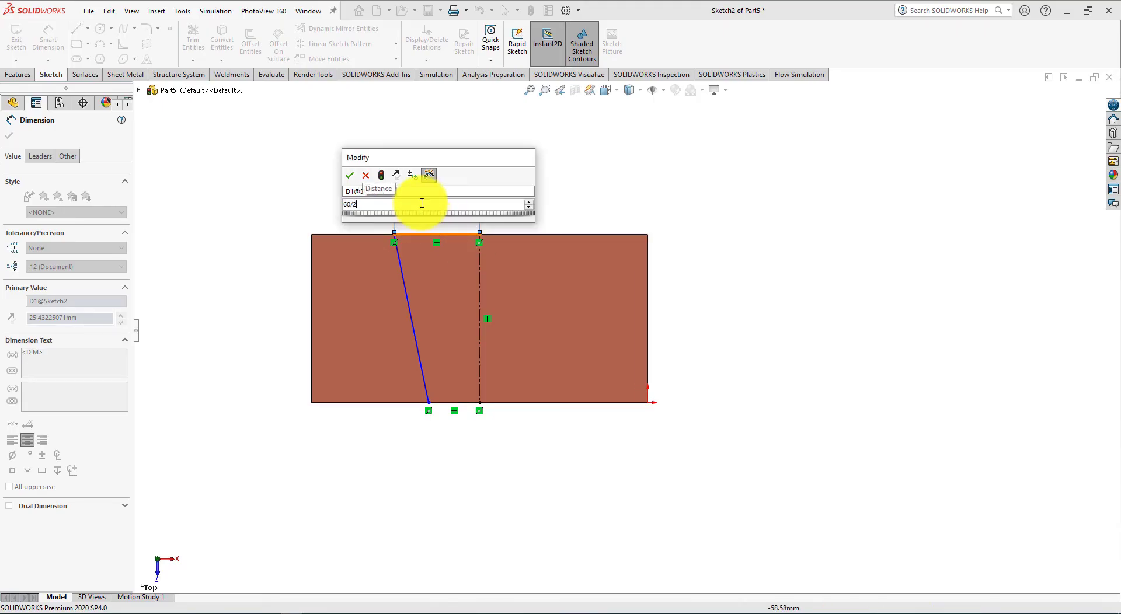
key(Return)
Dimension the half profile's lower horizontal line to (100-35-35)/2 mm based on the reference drawing, and finish dimensioning.
click(446, 403)
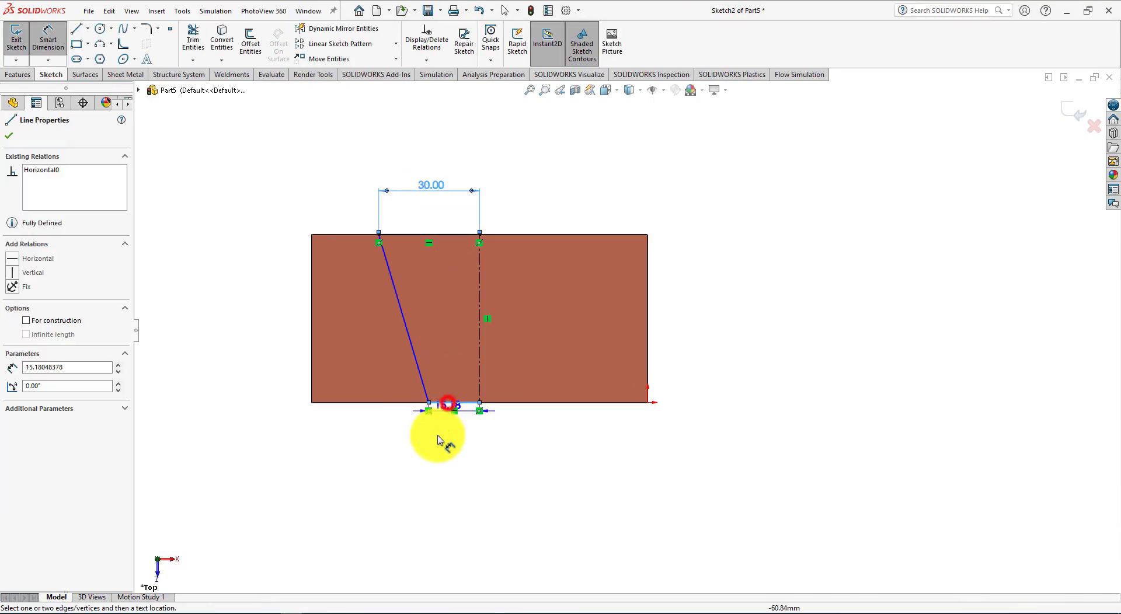
click(448, 478)
key(alt+Tab)
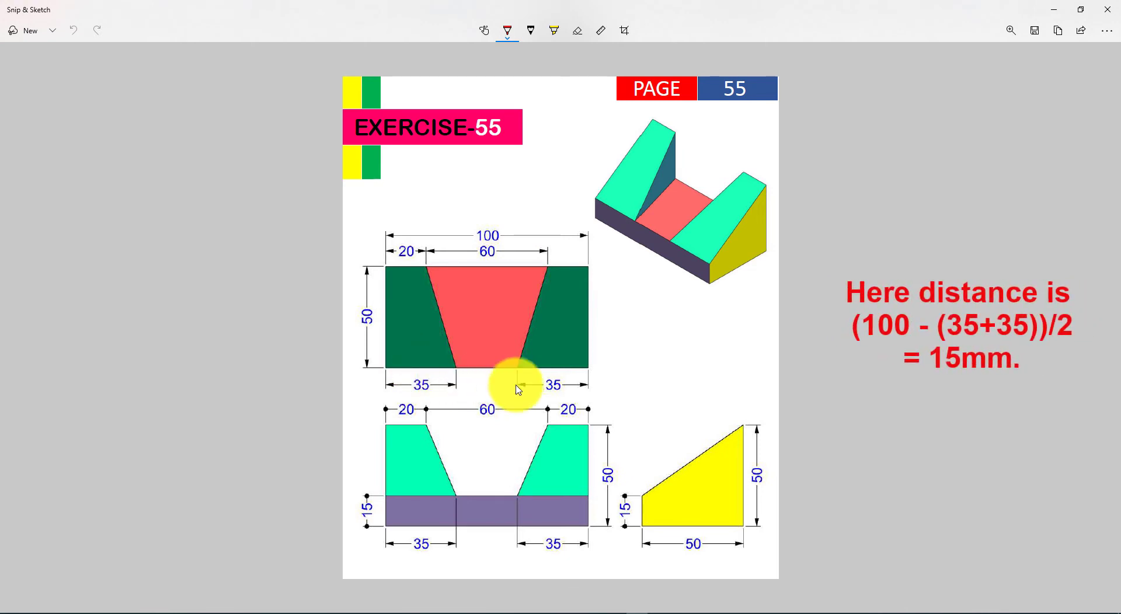
key(alt+Tab)
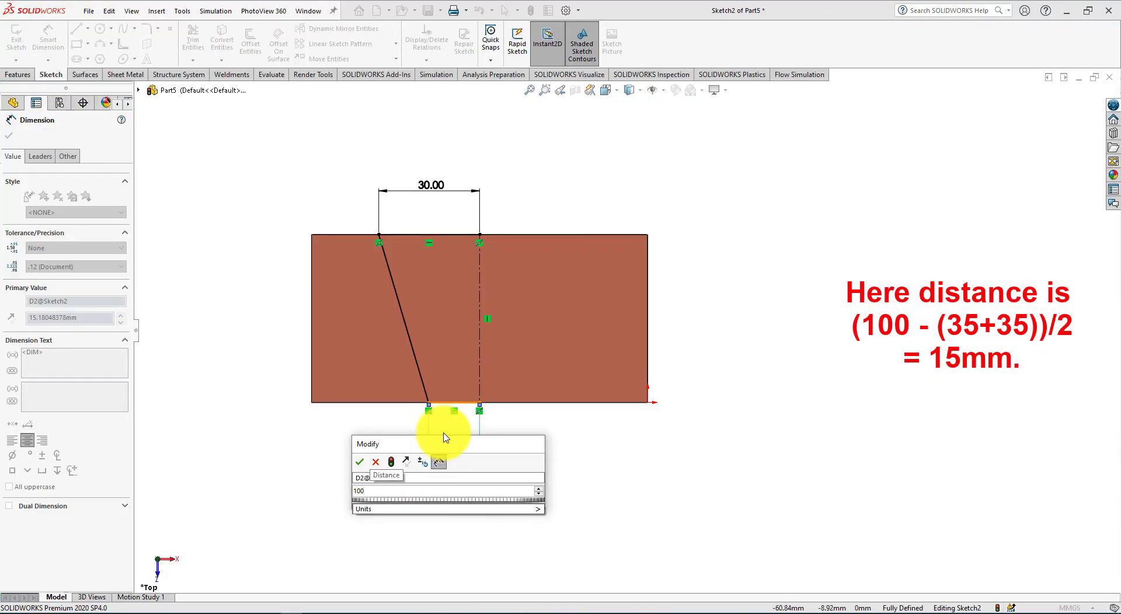
text(-35-35))
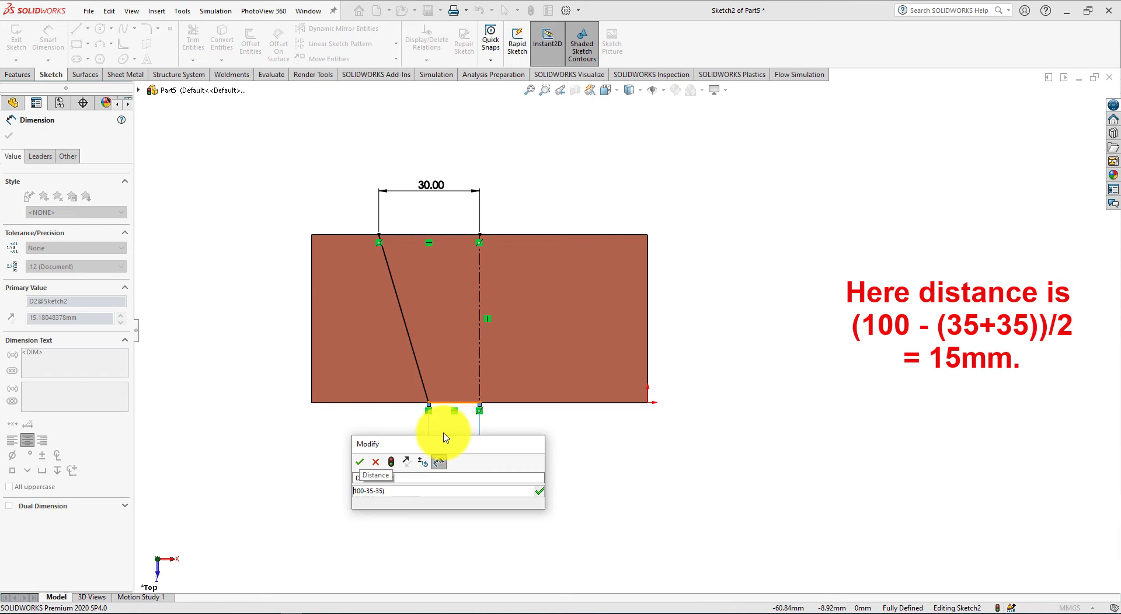
text(()
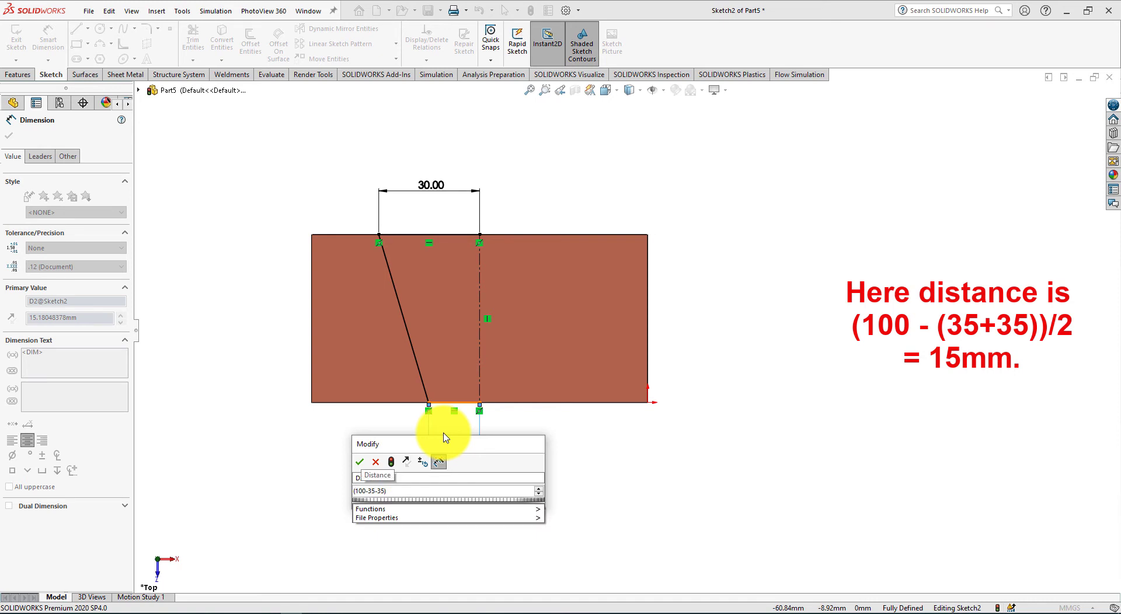
text(/)
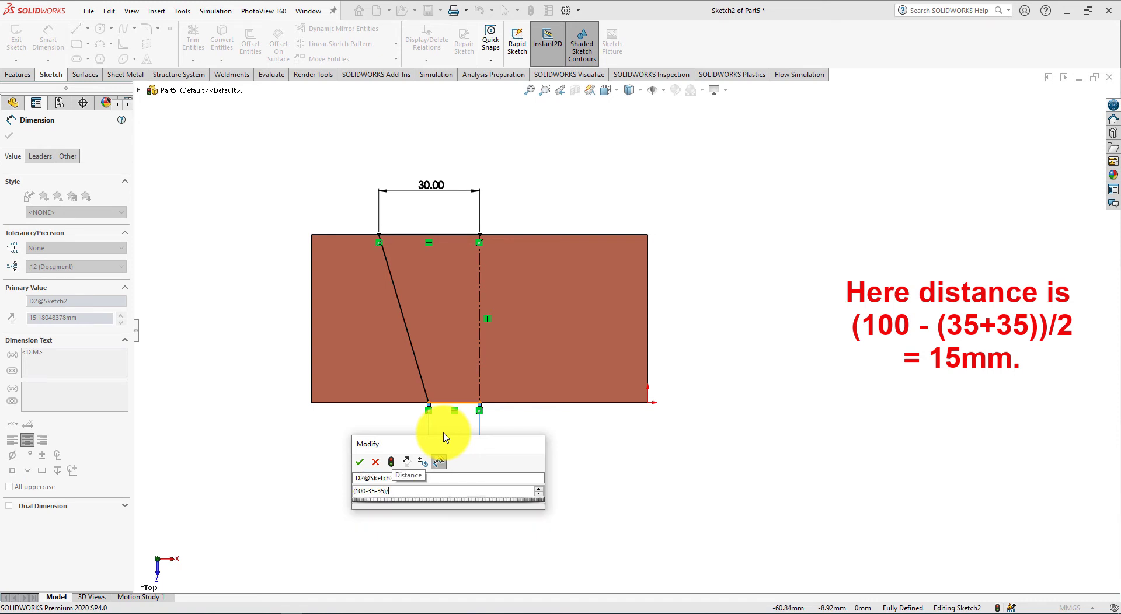
text(2)
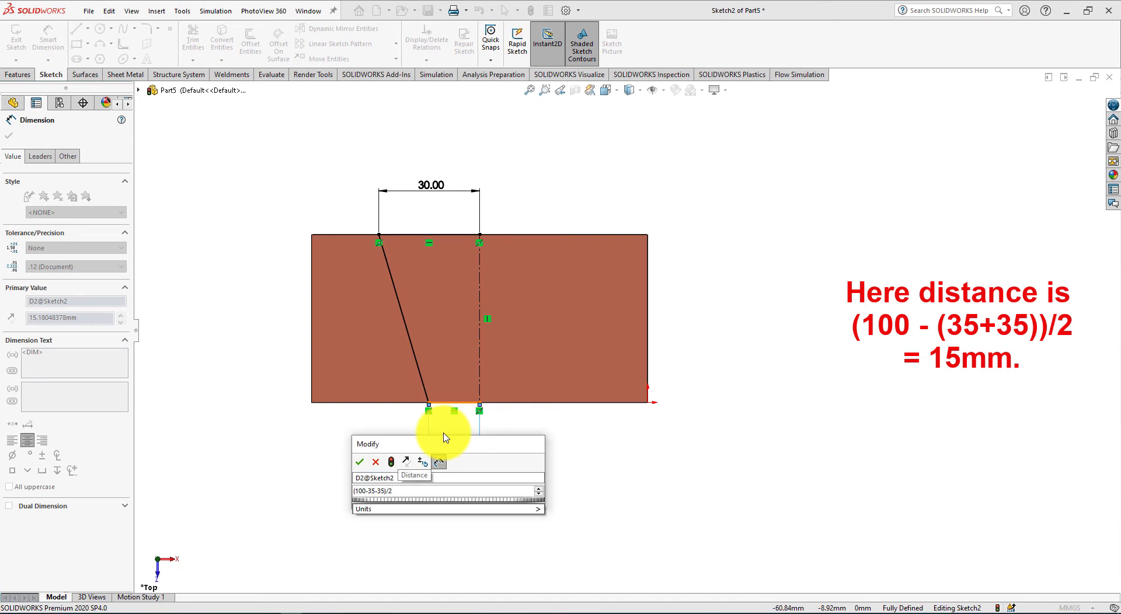
key(Return)
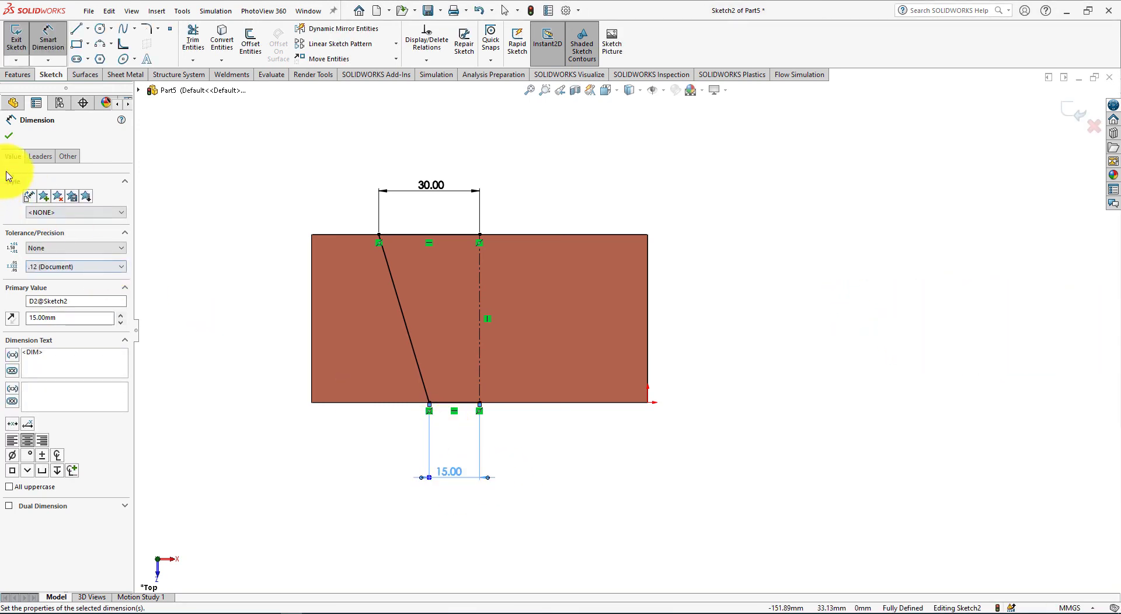
click(10, 136)
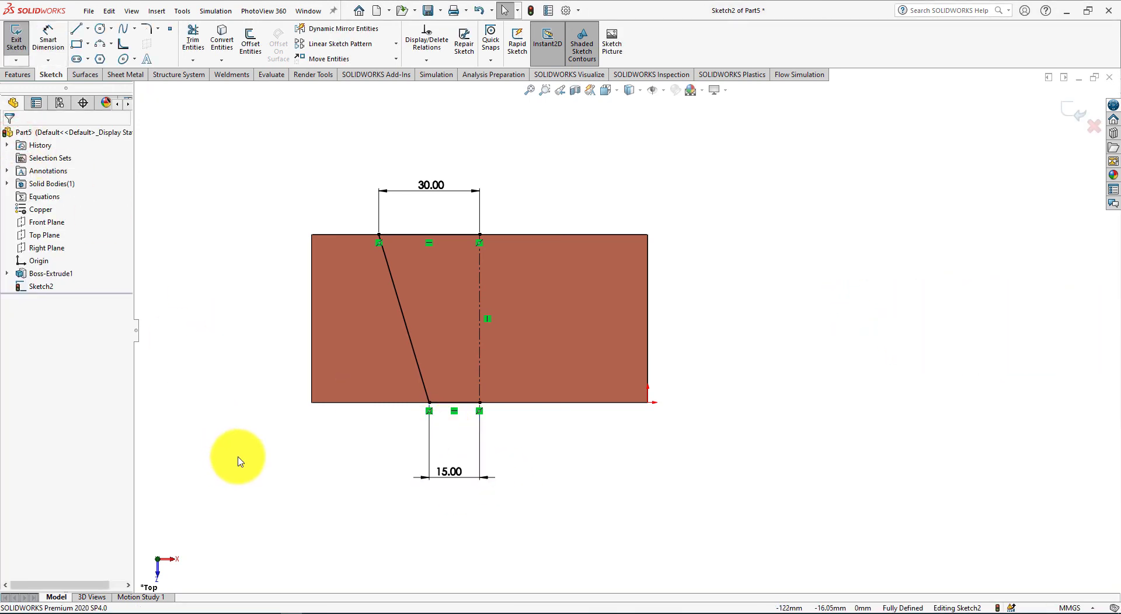
Review the tapered cutout's symmetry in the reference drawing and locate the Mirror Entities command by searching for "mir".
key(alt+Tab)
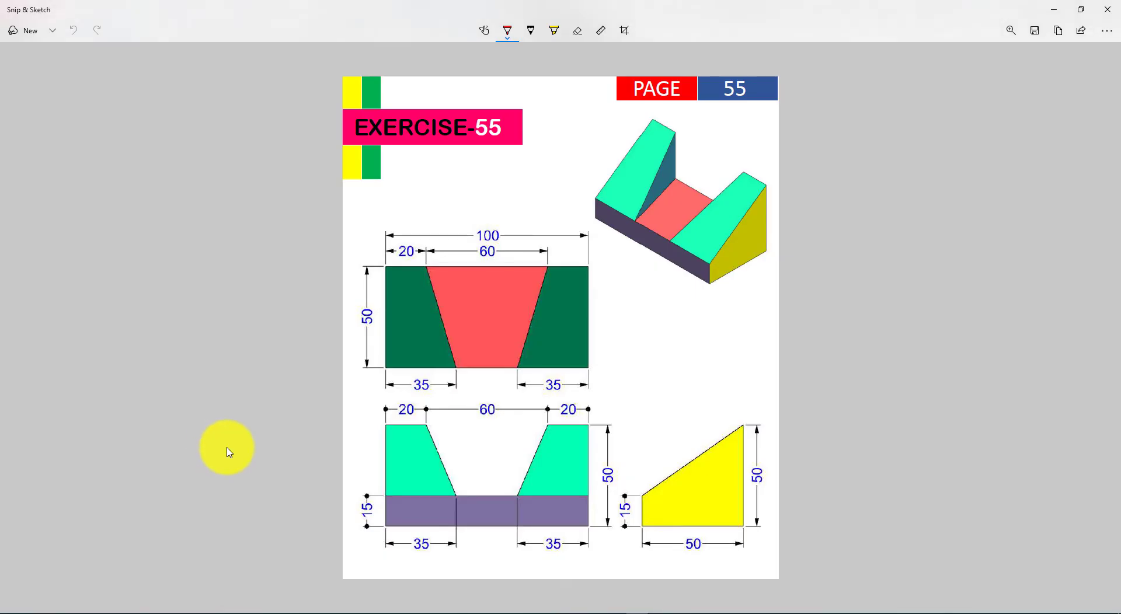
key(alt+Tab)
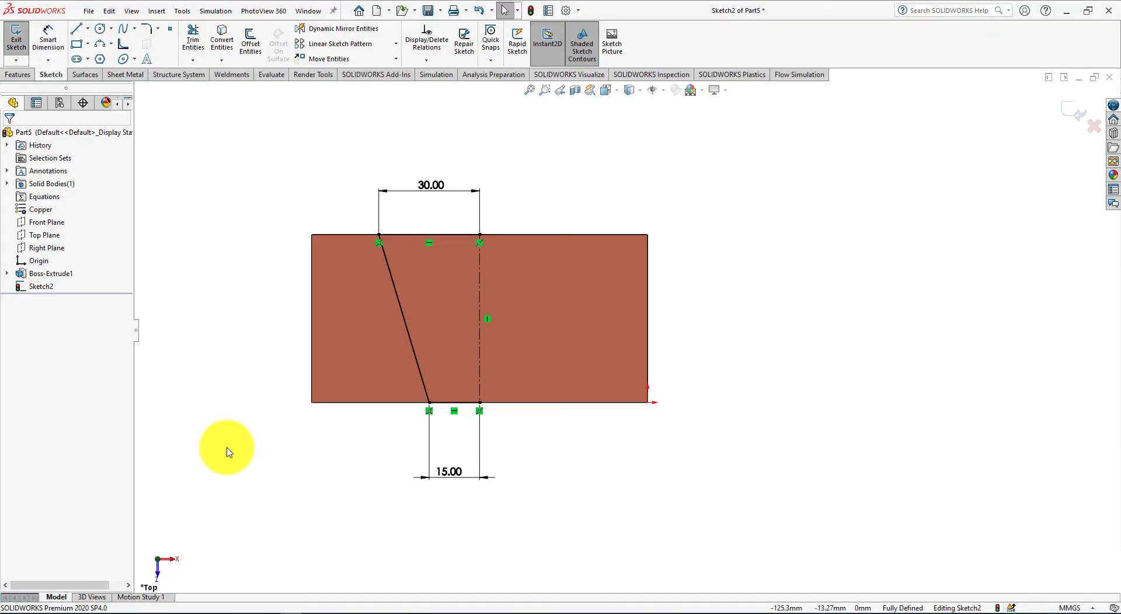
text(f)
text(mi)
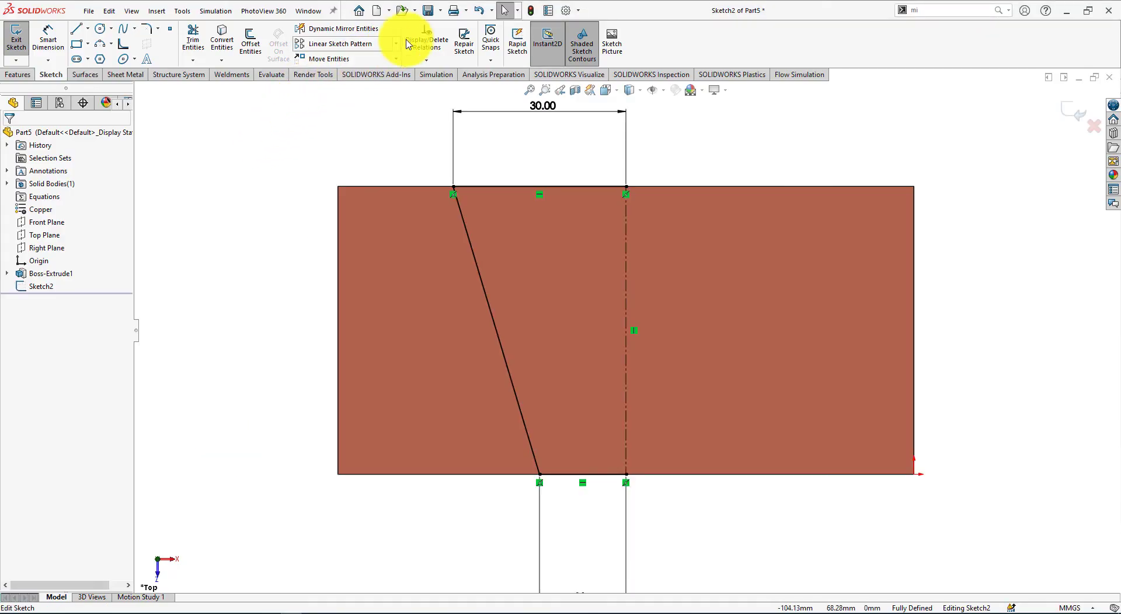
click(396, 44)
click(305, 142)
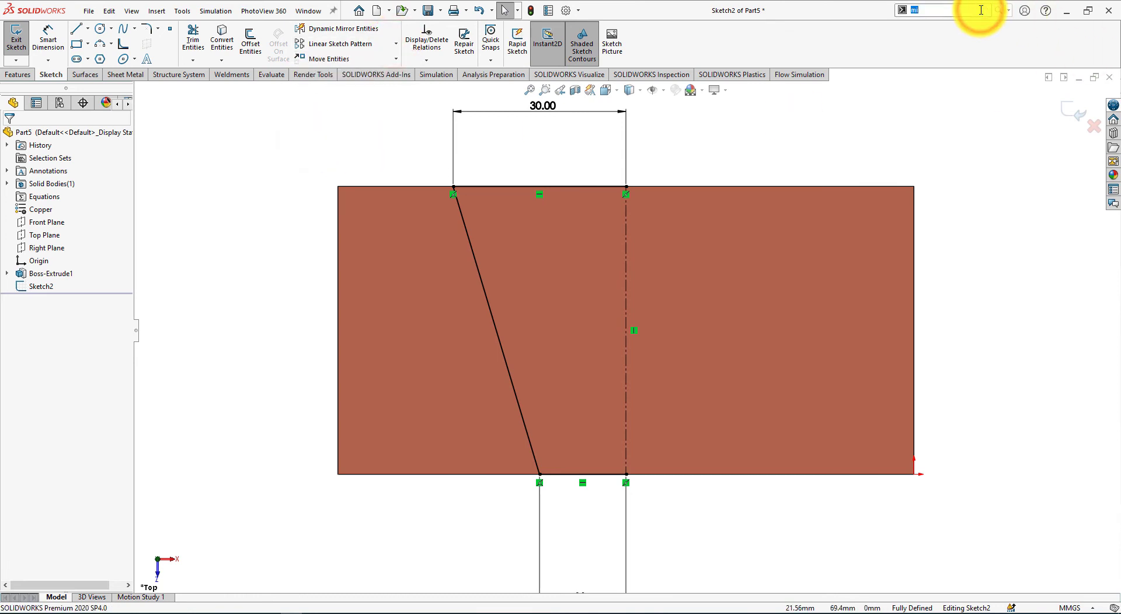
text(ir)
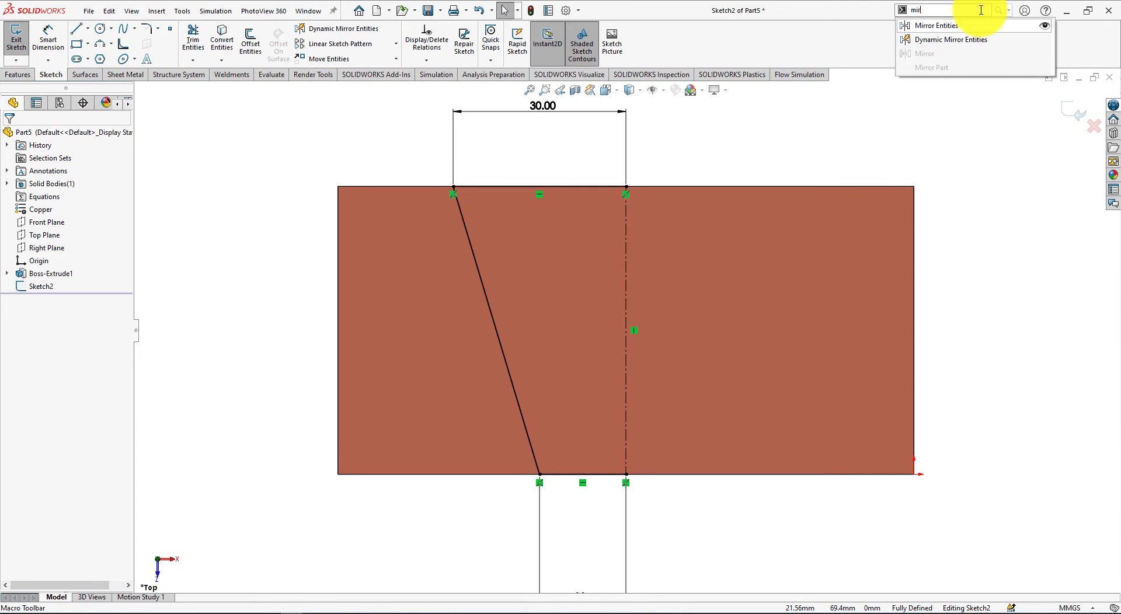
click(1044, 27)
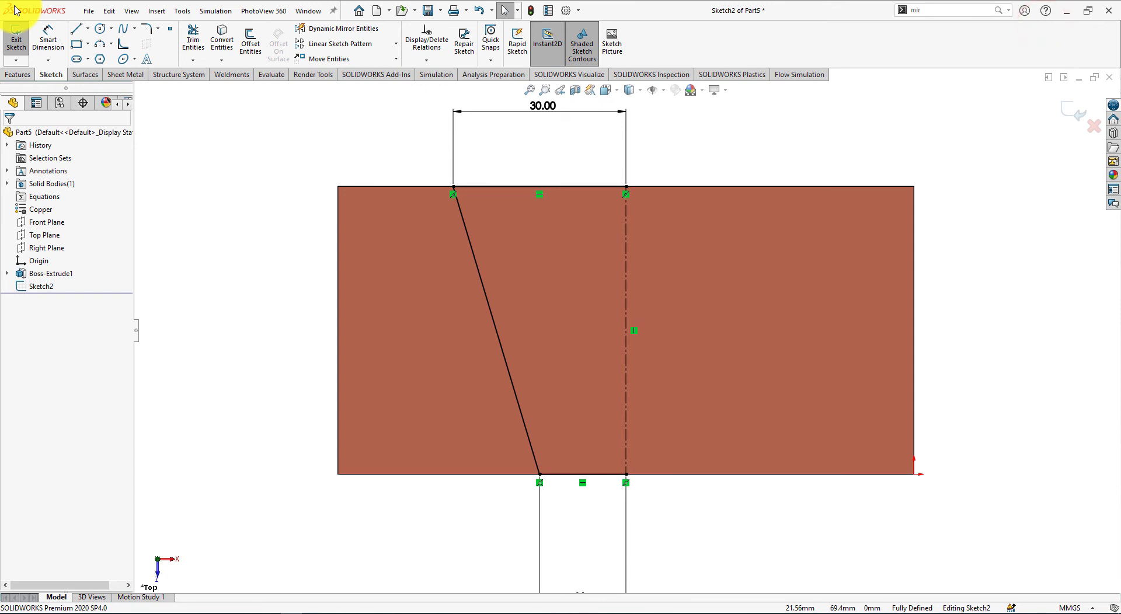
Mirror the slanted line and the upper and lower horizontal lines about the vertical centerline to complete the trapezoid.
click(182, 11)
mouse_move(250, 435)
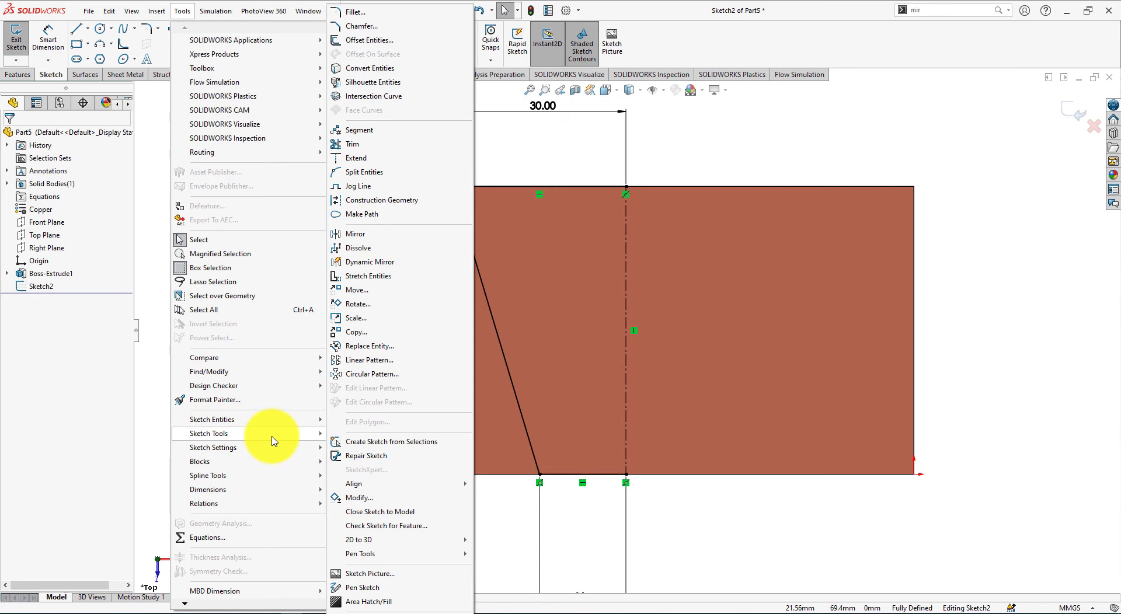
click(362, 234)
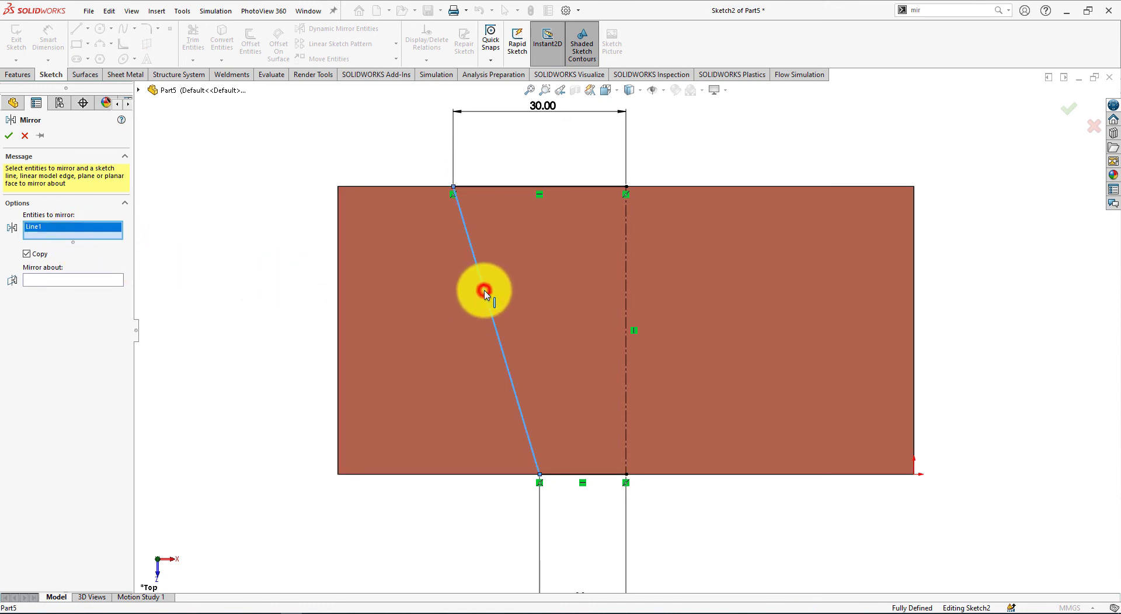
click(500, 188)
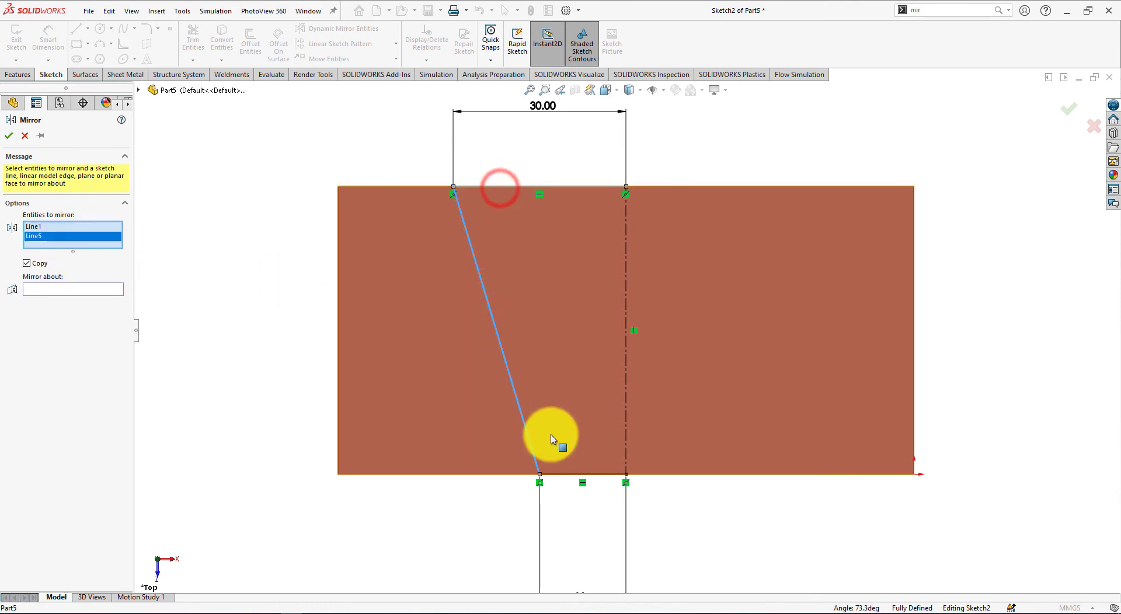
click(564, 474)
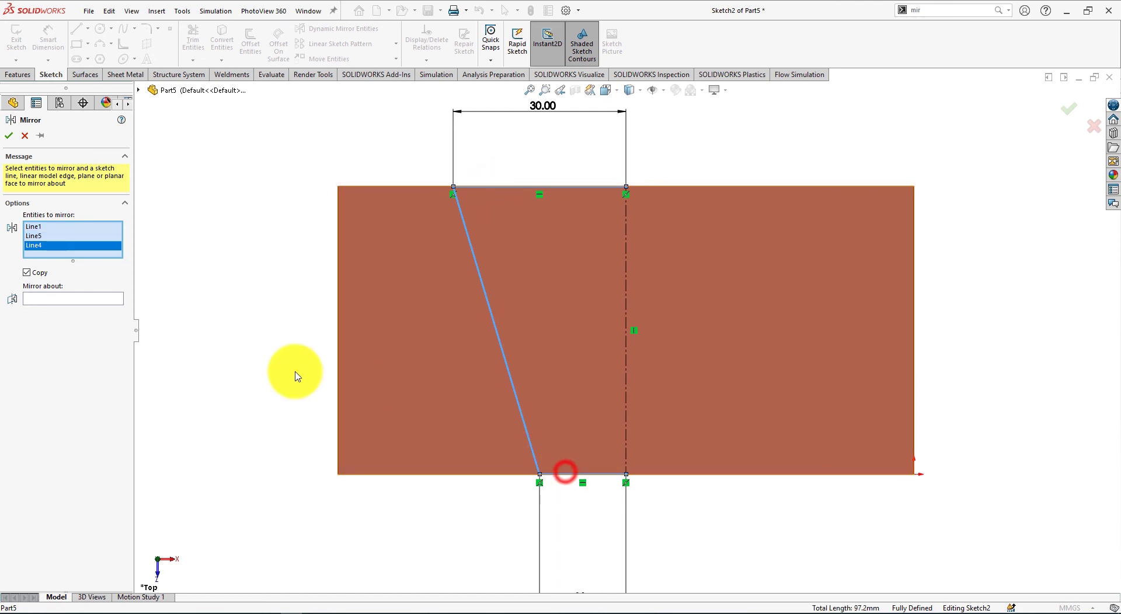
click(55, 300)
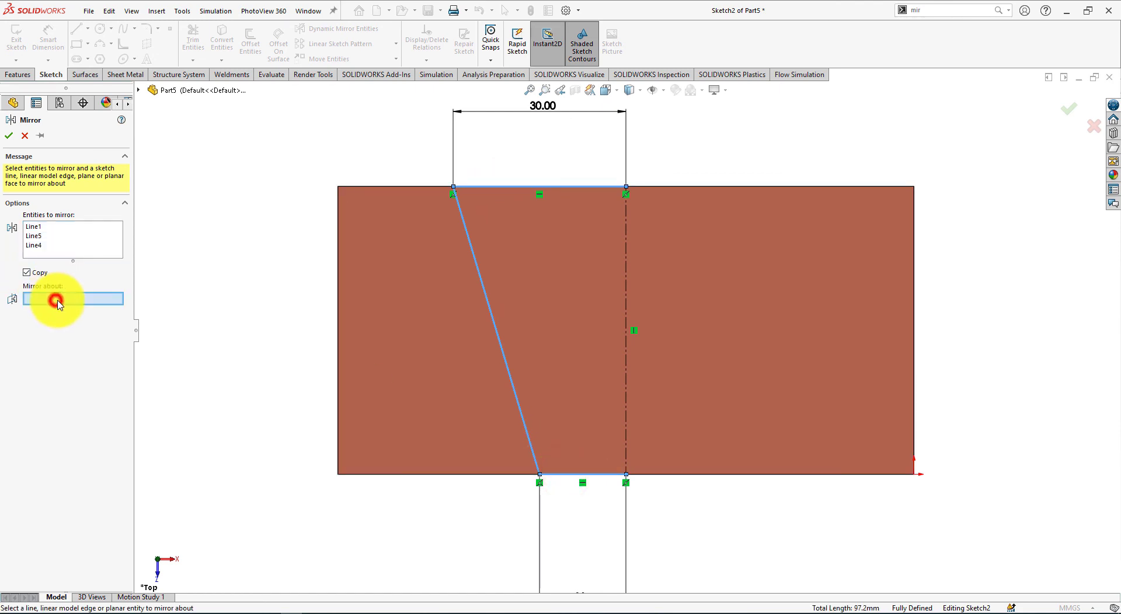
click(624, 301)
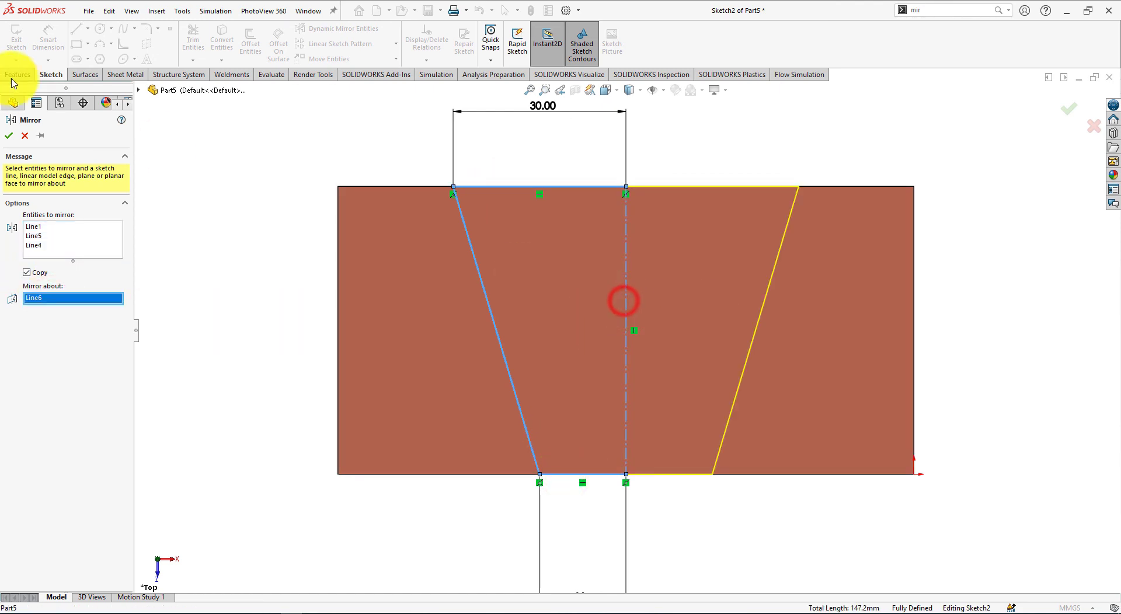
click(10, 136)
Set up an extruded cut of the trapezoid, reversed upward into the block and starting at a 15 mm offset from the sketch plane.
middle_drag(226, 300, 189, 290)
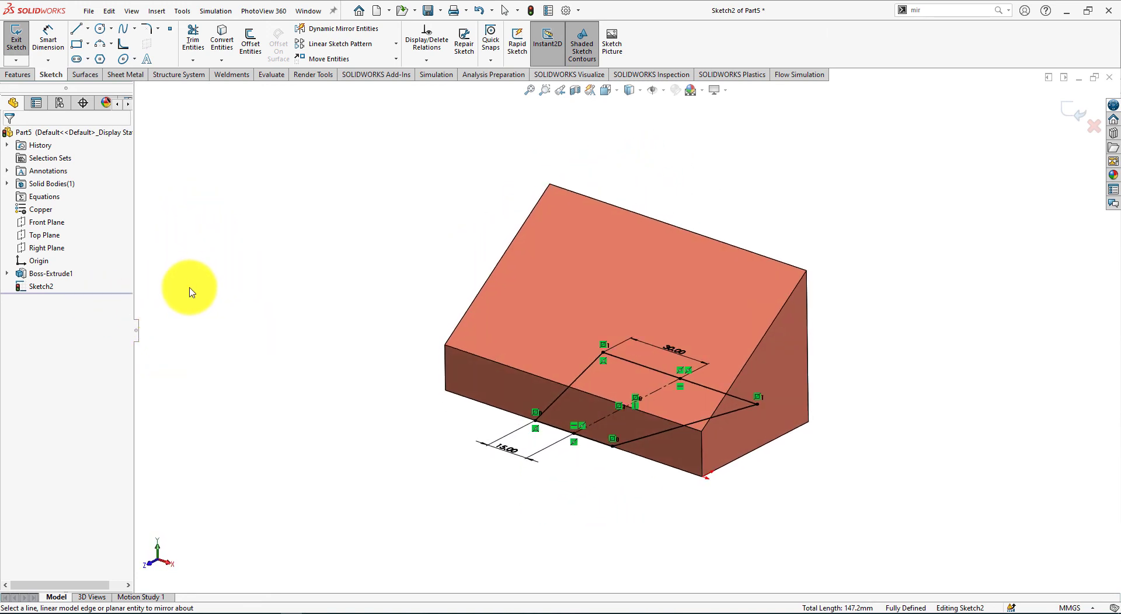
click(14, 76)
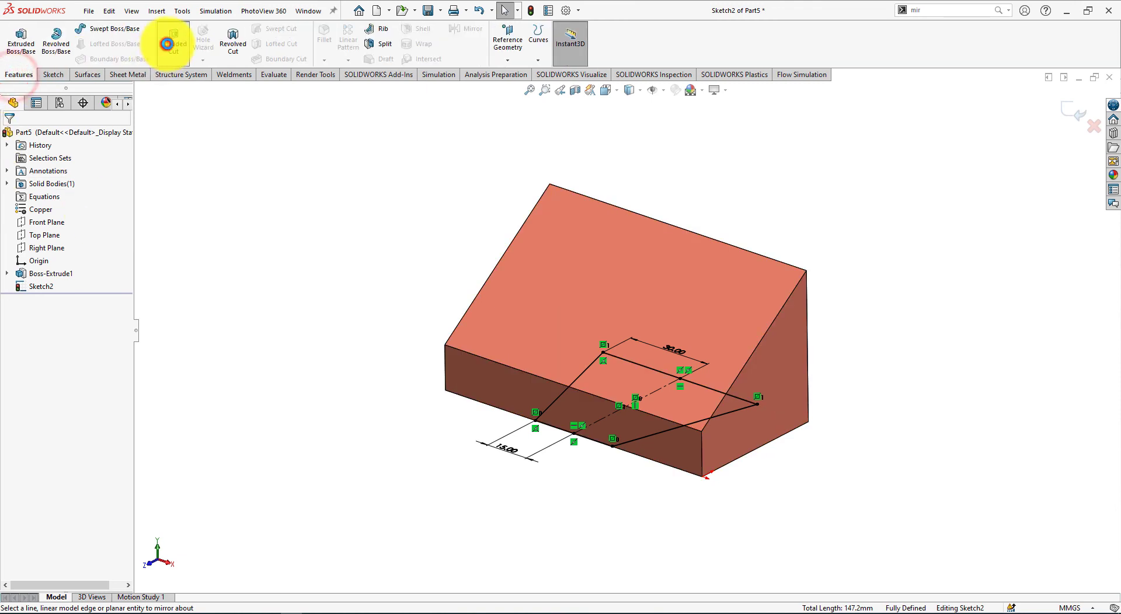
click(167, 43)
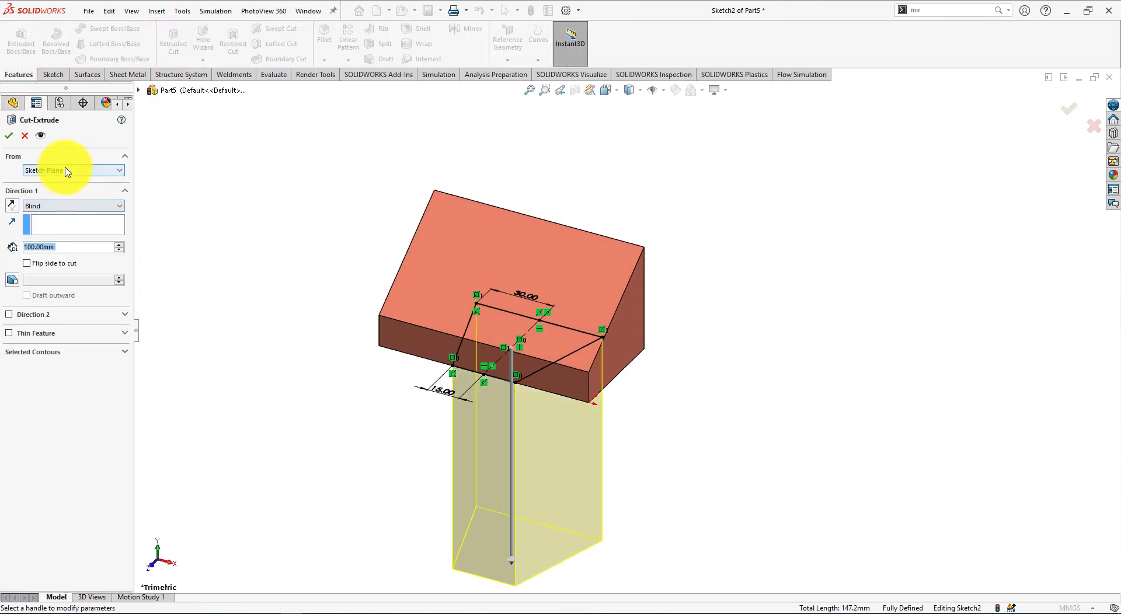
click(10, 205)
click(68, 170)
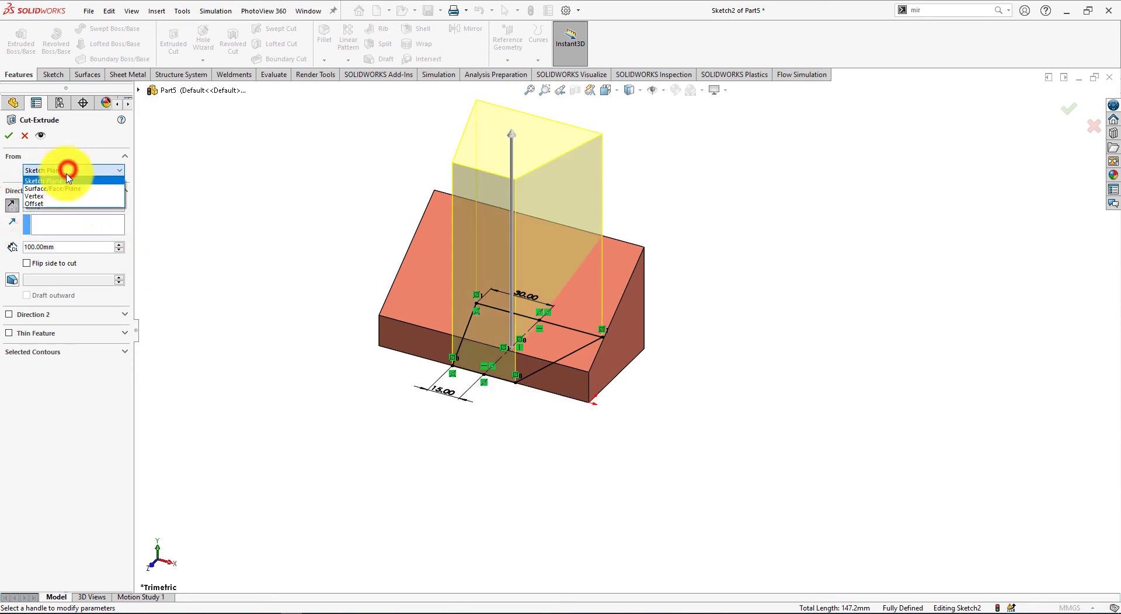
click(53, 203)
key(alt+Tab)
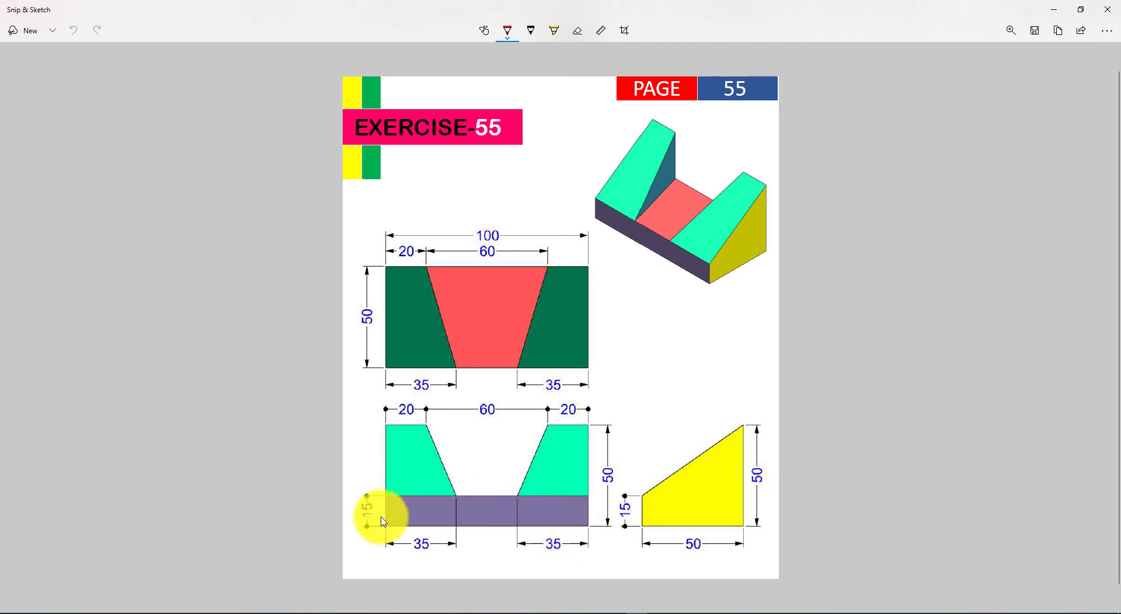
key(alt+Tab)
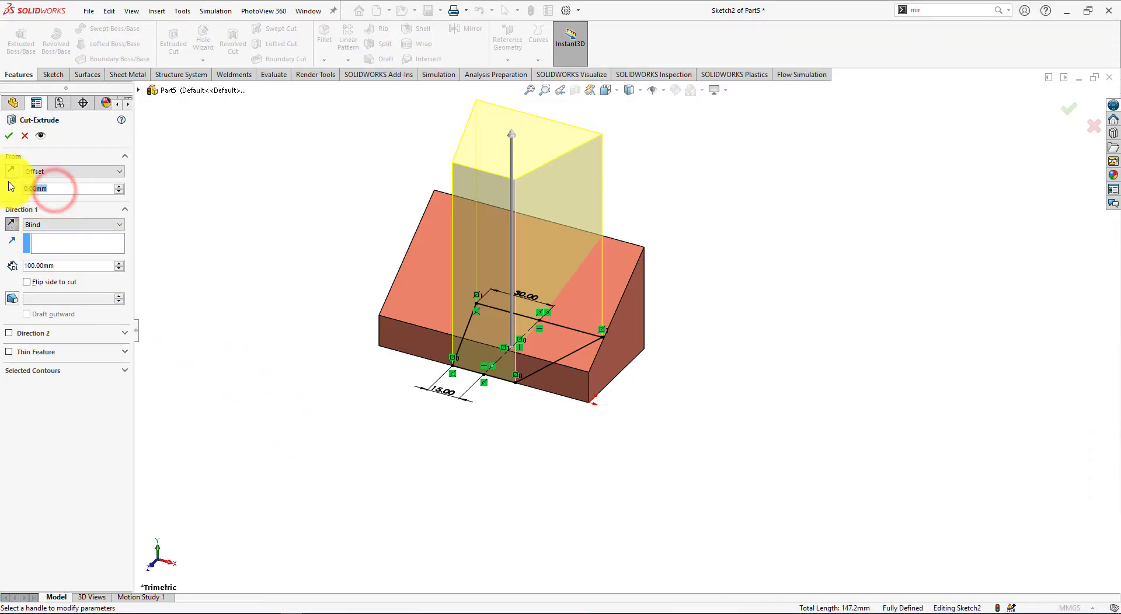
key(Return)
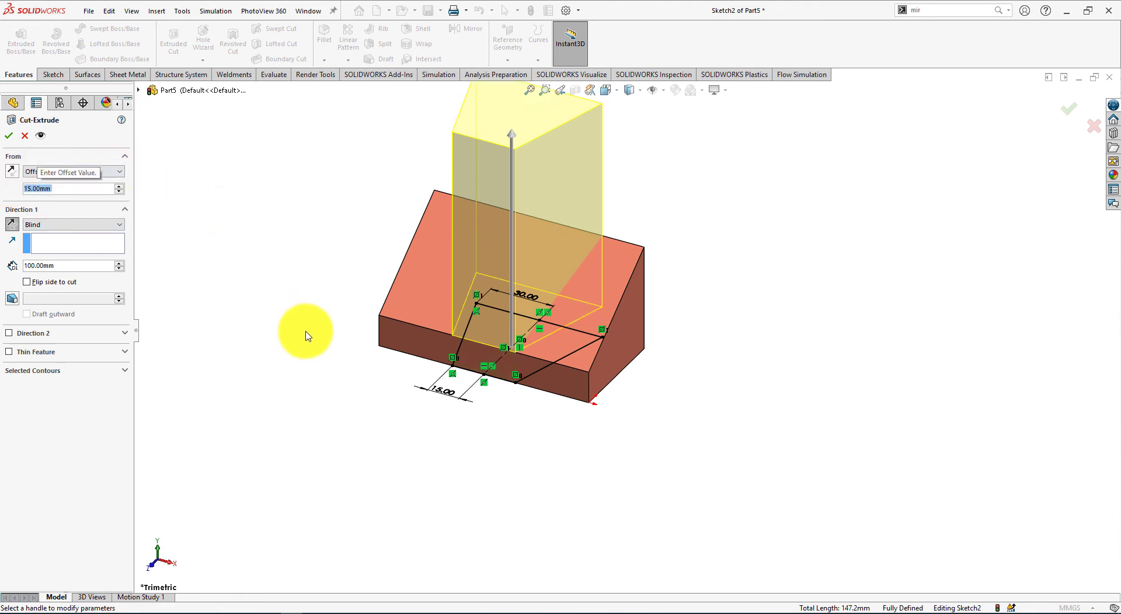
Choose an end condition that carries the cut up through the block's sloped top, and complete the cut.
middle_drag(305, 335, 195, 271)
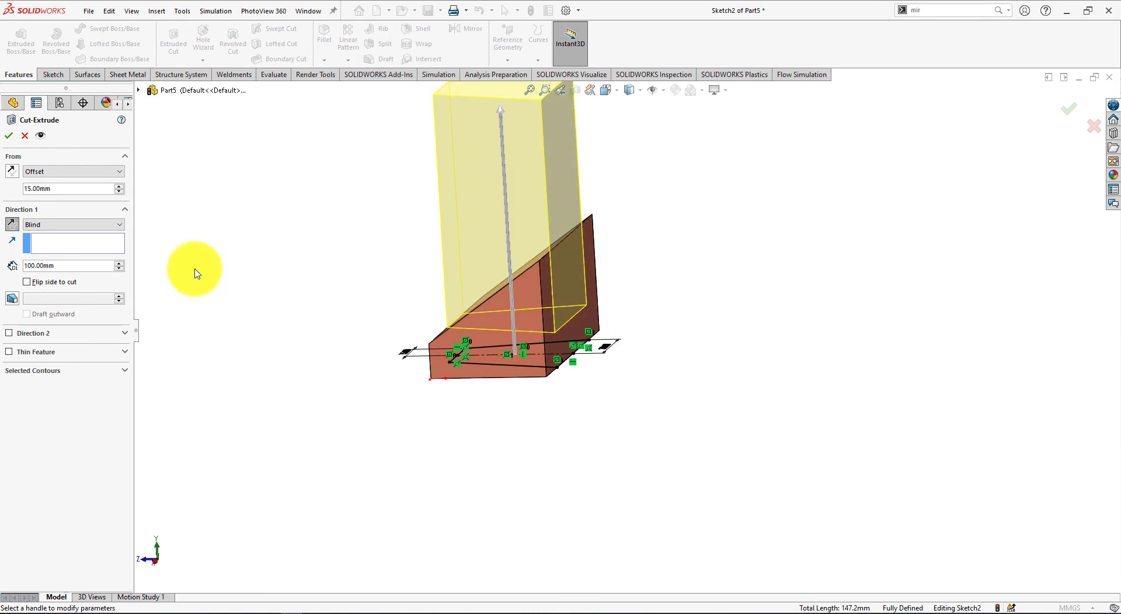
click(86, 251)
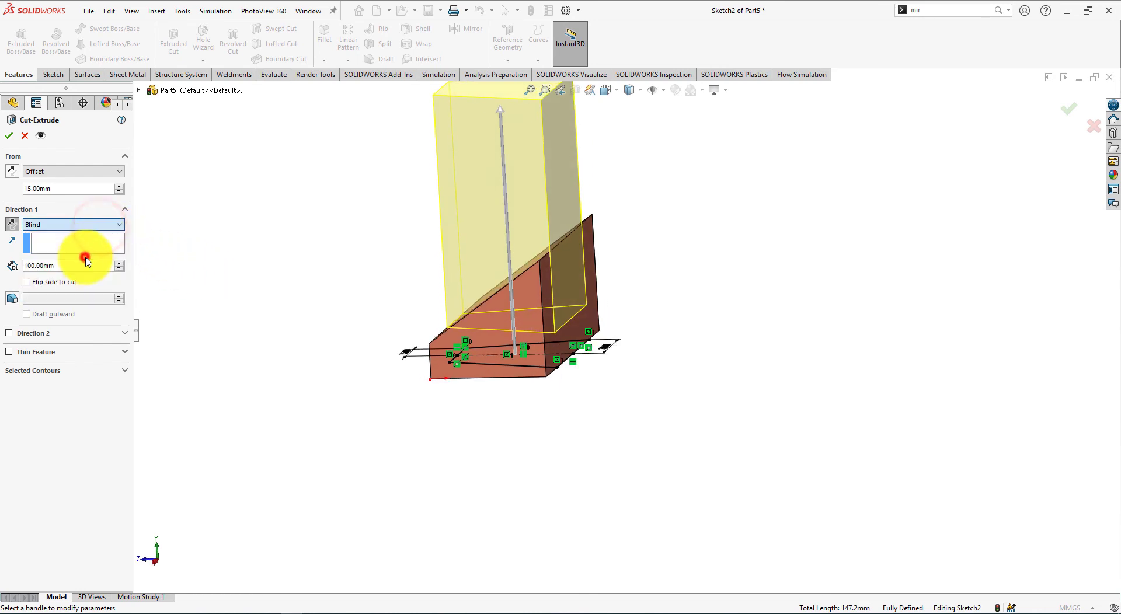
middle_drag(245, 275, 375, 287)
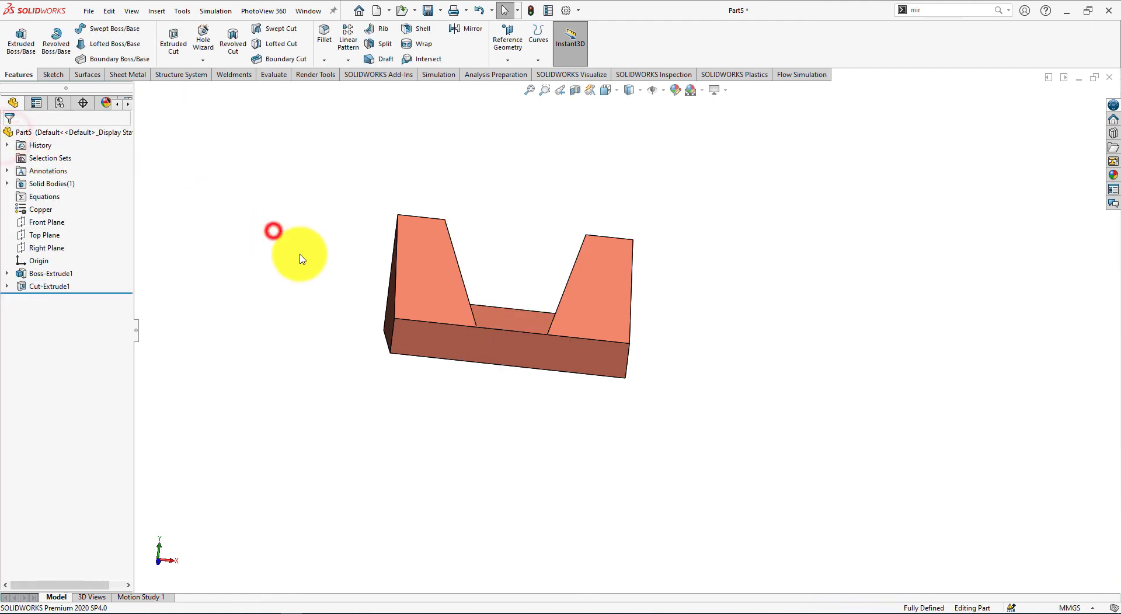
Show the finished part in isometric orientation and compare its shape with the reference drawing.
key(space)
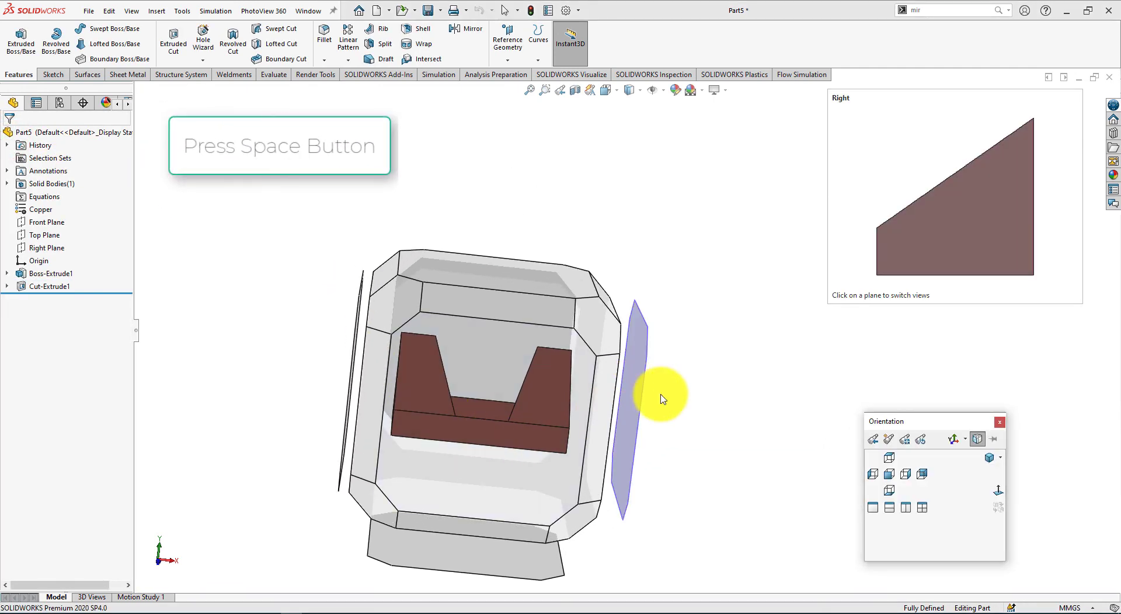
click(990, 458)
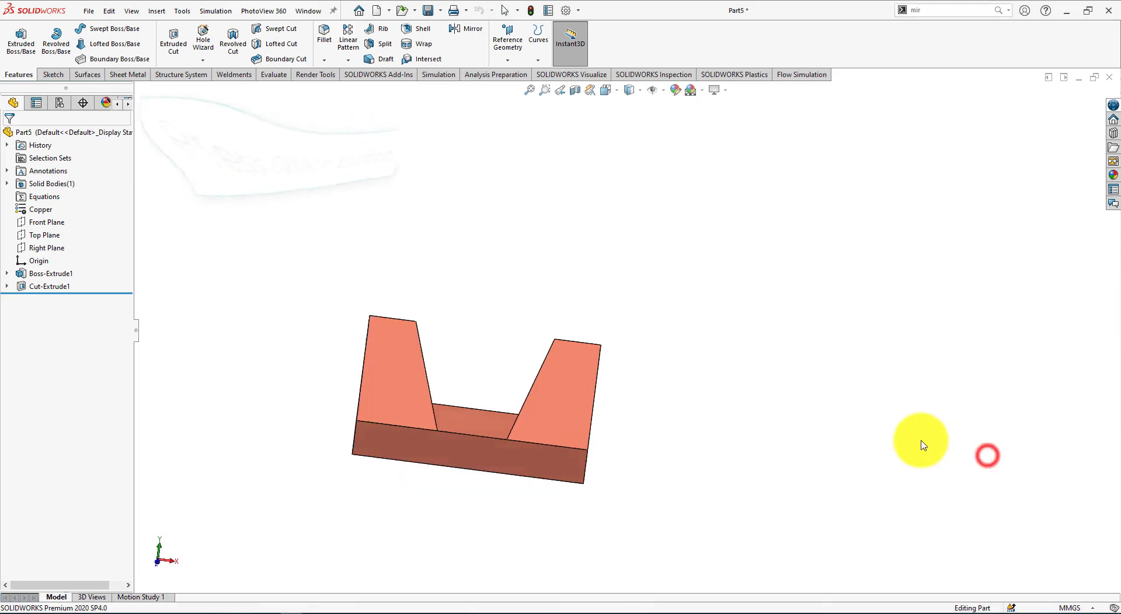
key(alt+Tab)
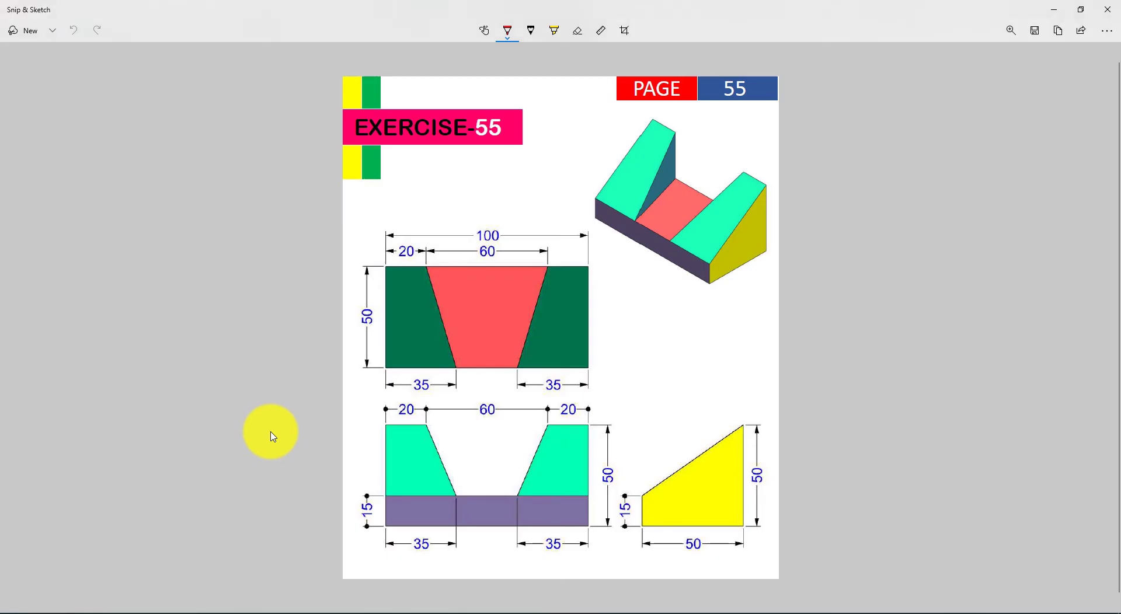
key(alt+Tab)
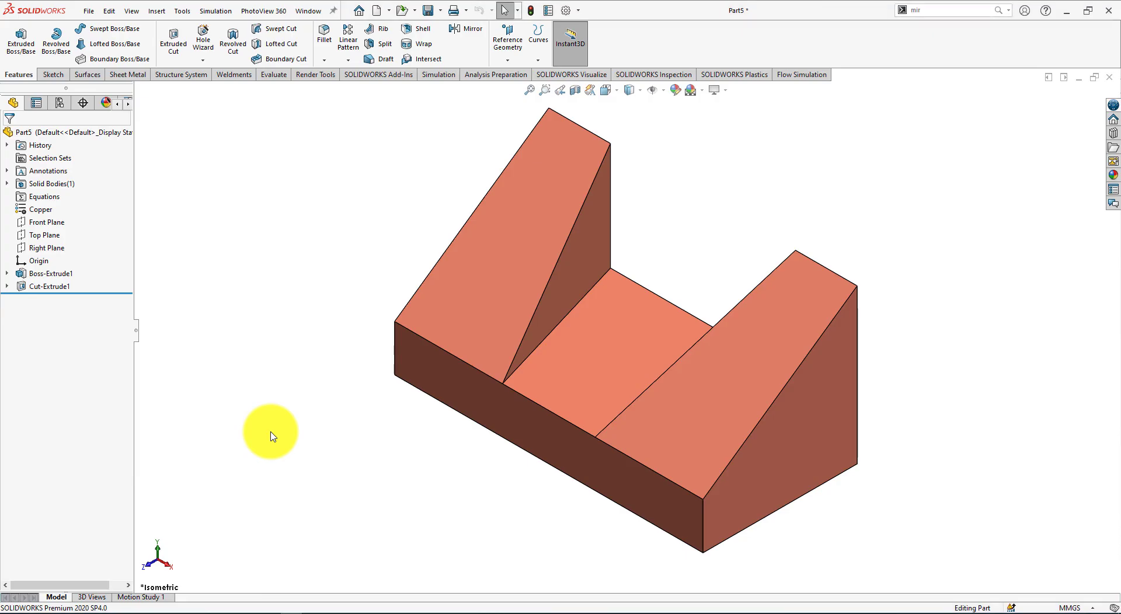
key(alt+Tab)
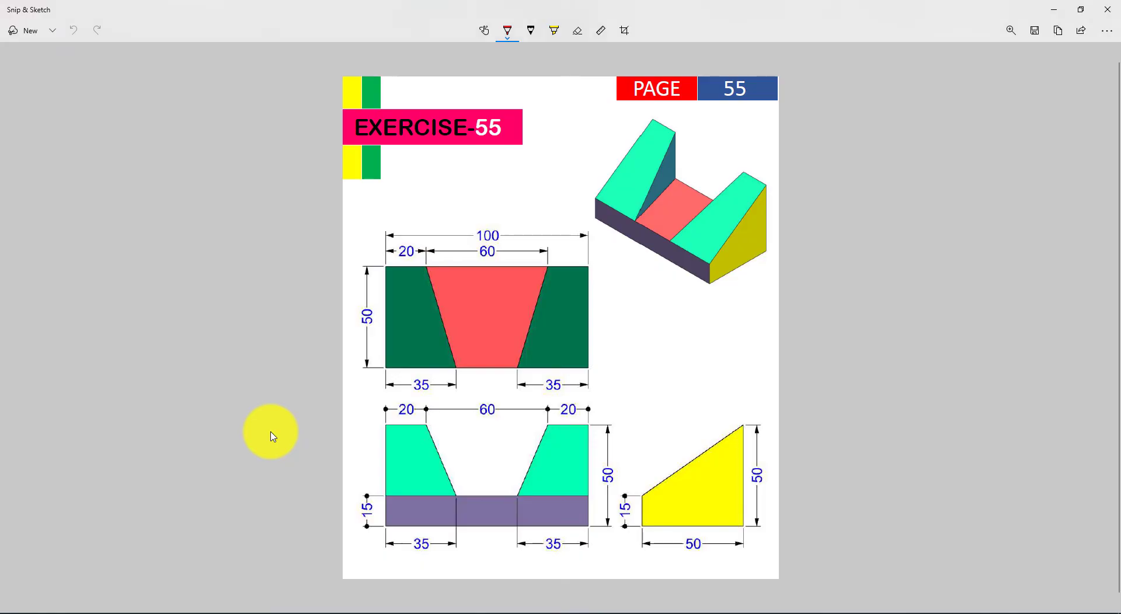
key(alt+Tab)
scroll(319, 426, down, 1)
scroll(608, 438, up, 3)
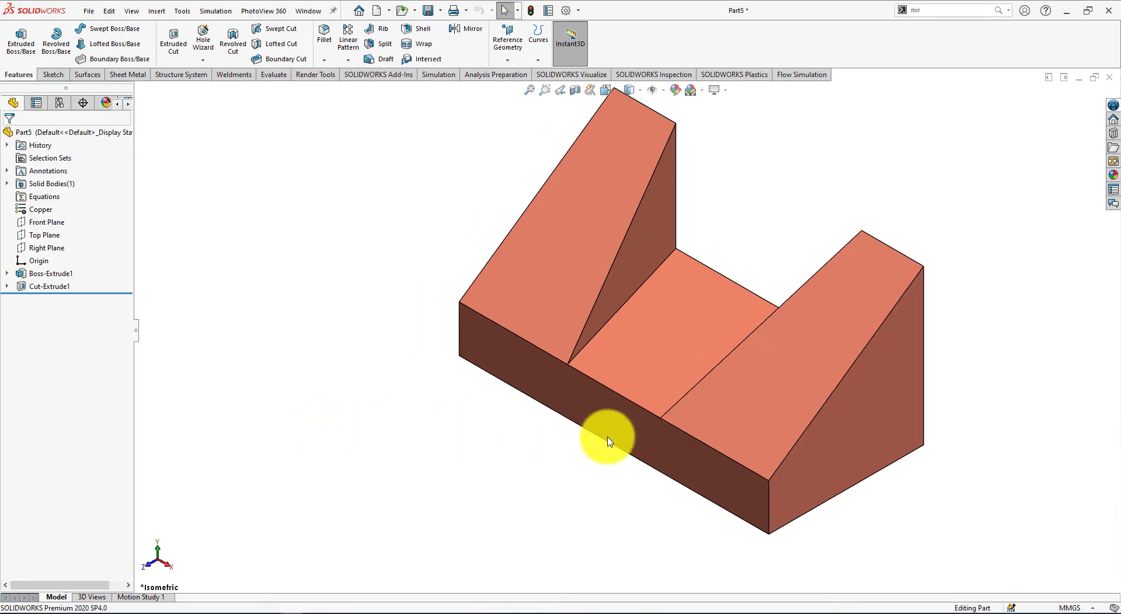
scroll(817, 321, up, 1)
scroll(681, 412, down, 3)
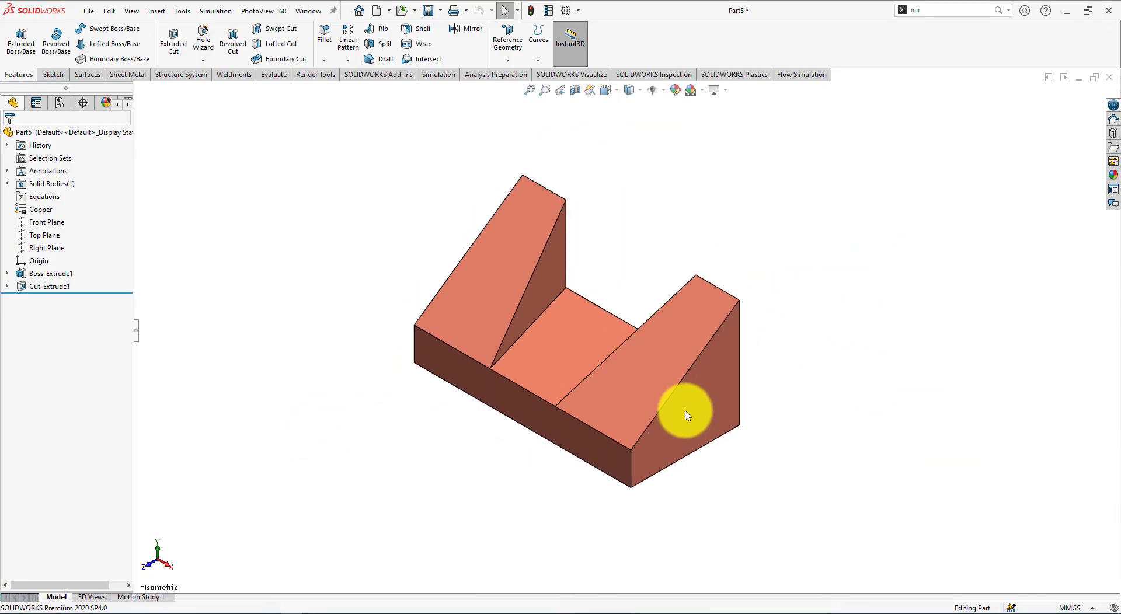
scroll(583, 296, up, 1)
scroll(588, 283, down, 2)
scroll(581, 260, up, 1)
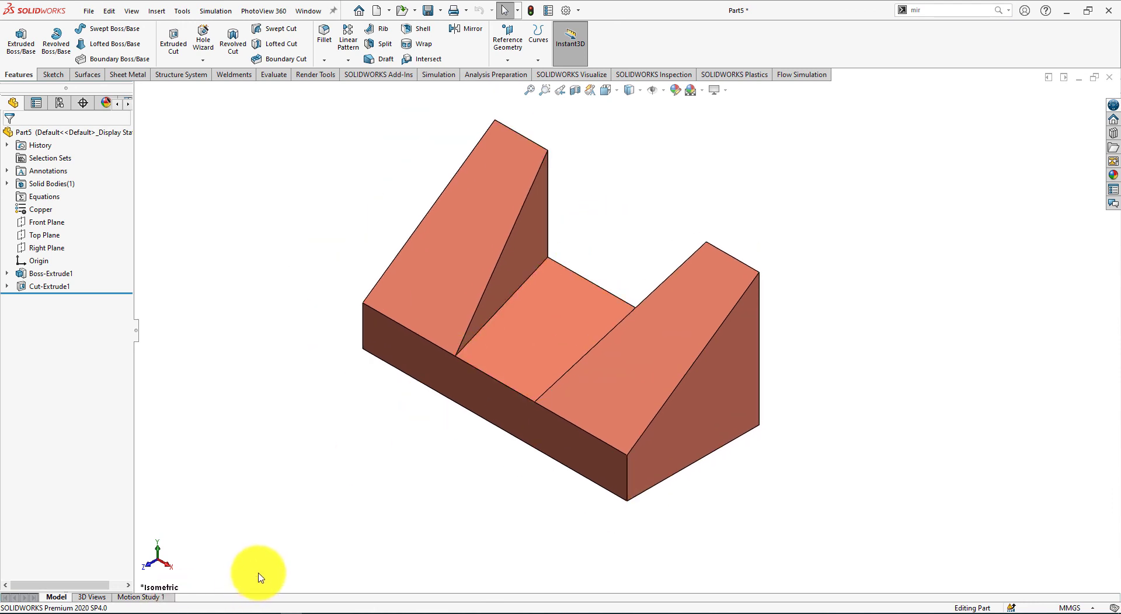
Create a rotate-model animation with one clockwise turn about the Y-axis, 30 seconds long with start time 0, and play it from the start.
click(146, 597)
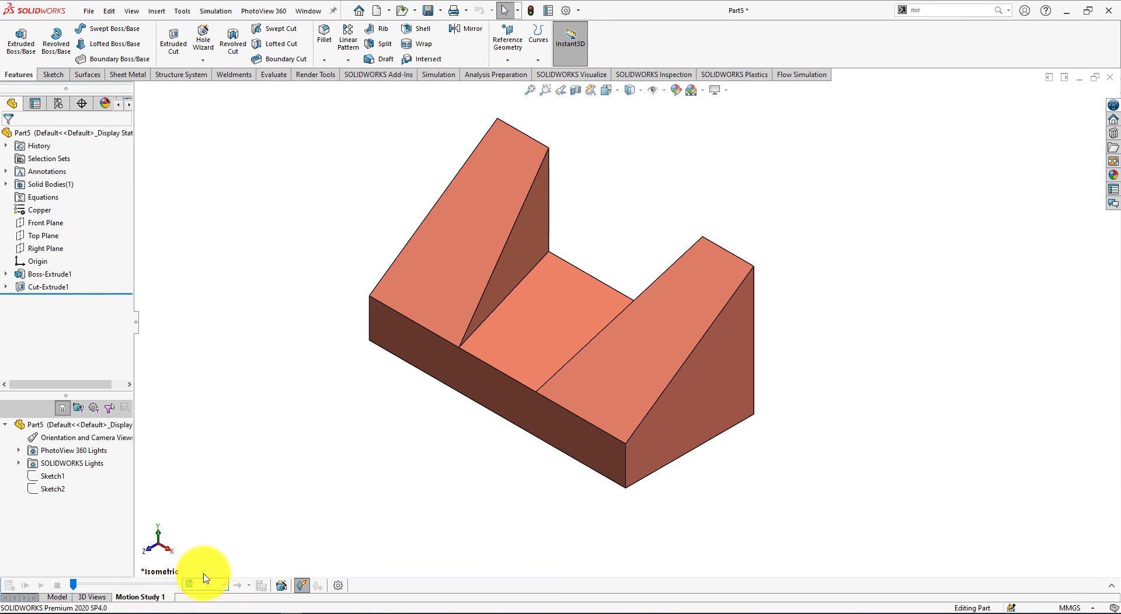
click(281, 587)
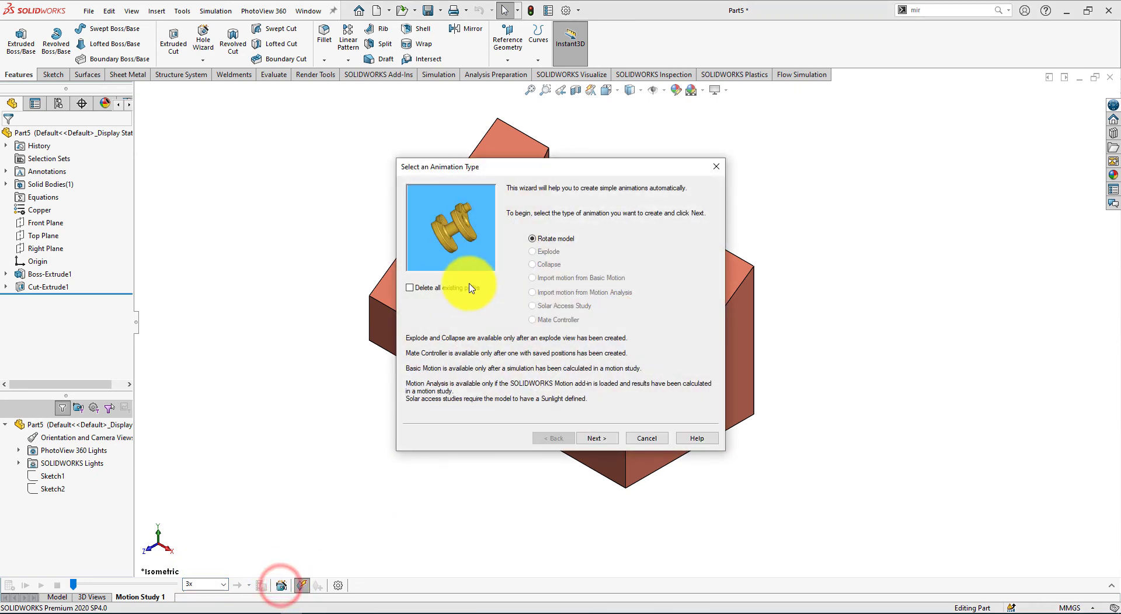
drag(510, 167, 147, 78)
click(243, 350)
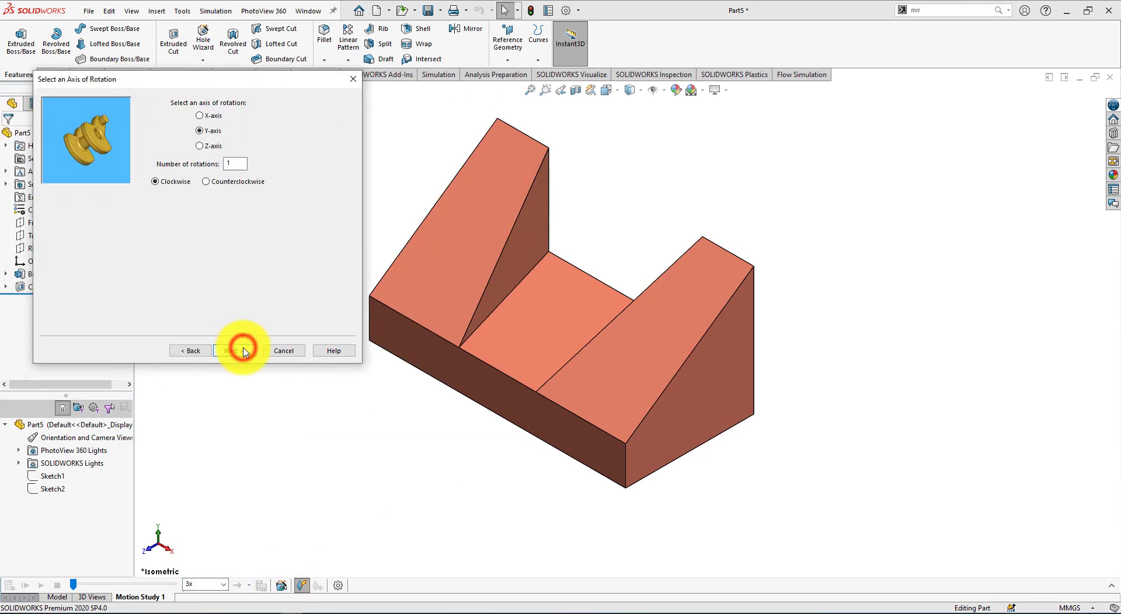
click(243, 350)
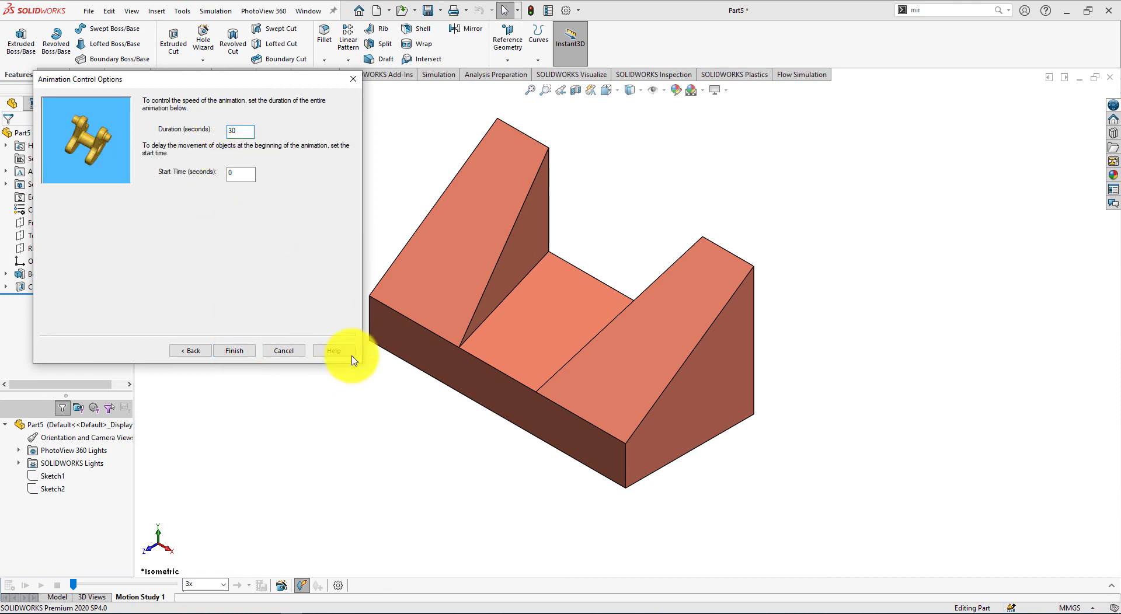
click(237, 350)
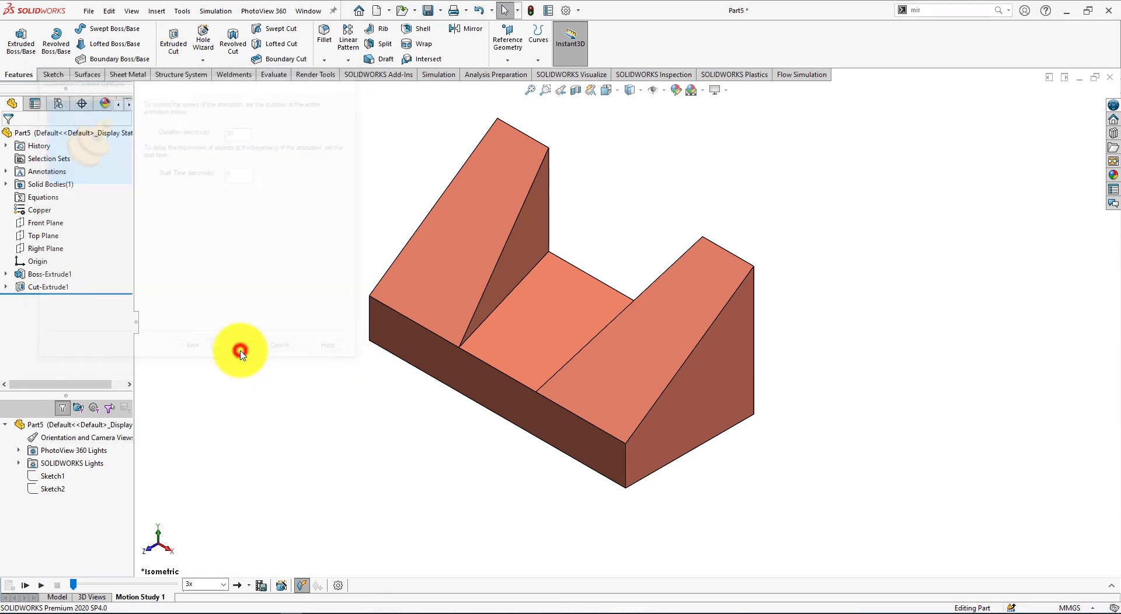
click(24, 585)
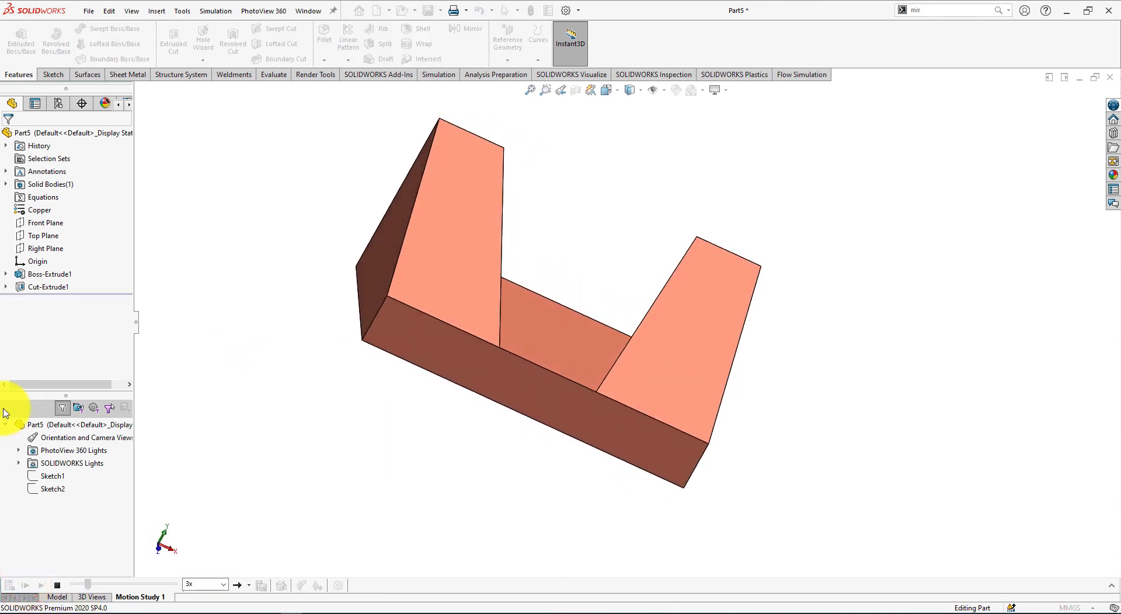